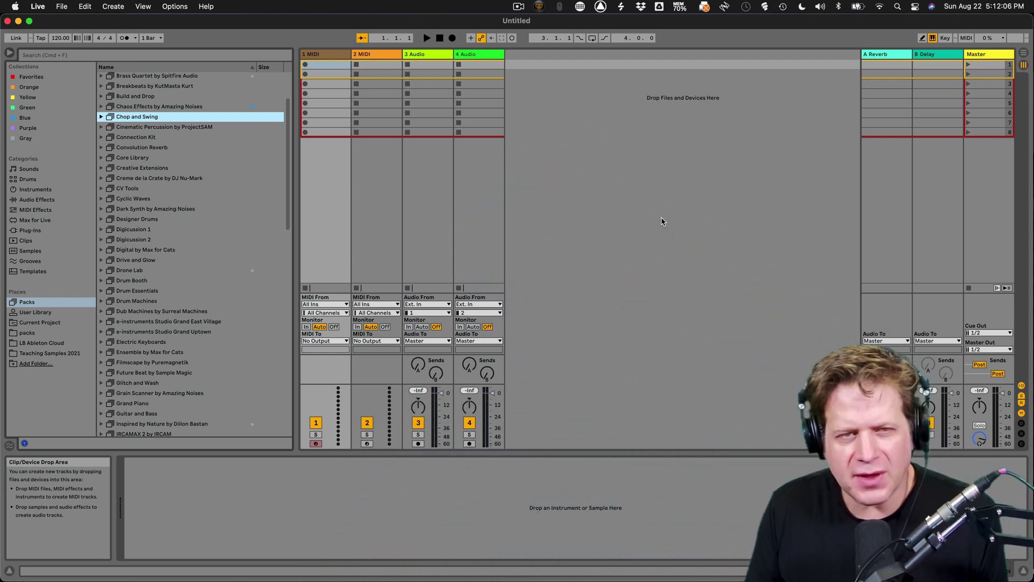
# - Toggle from the browser to the Arrangement timeline and back to Session View
pyautogui.click(675, 267)
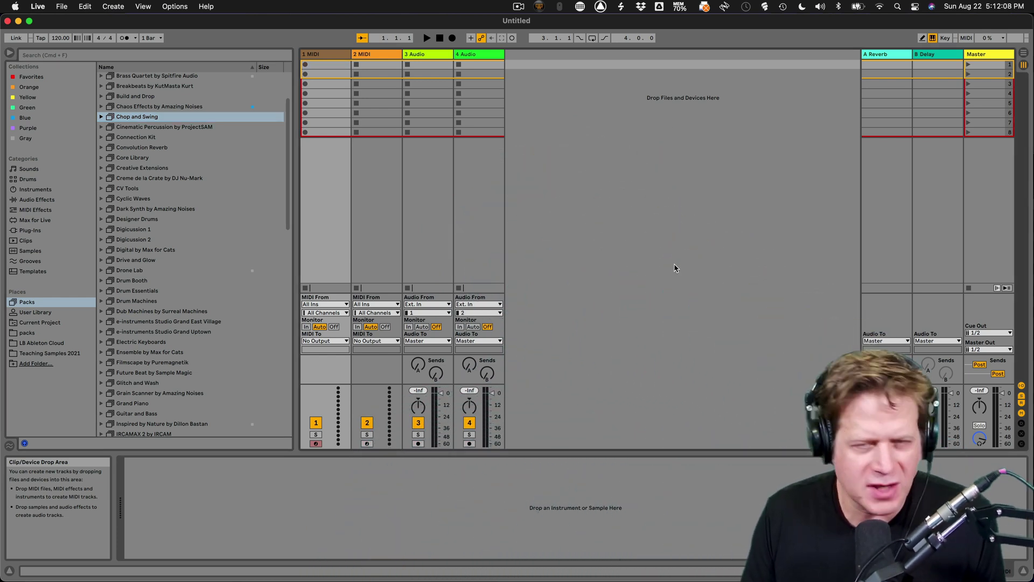
pyautogui.press('Tab')
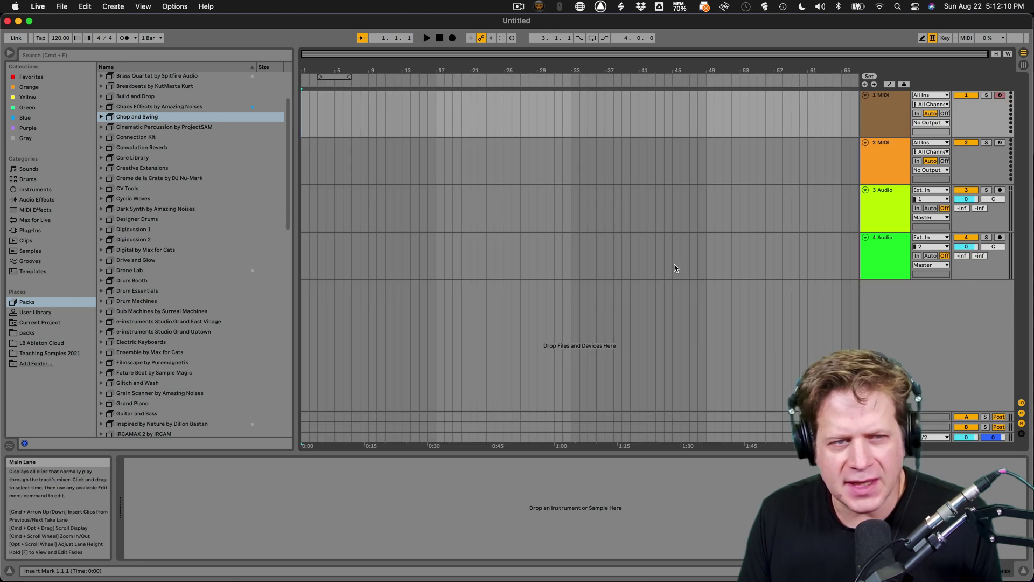
pyautogui.press('Tab')
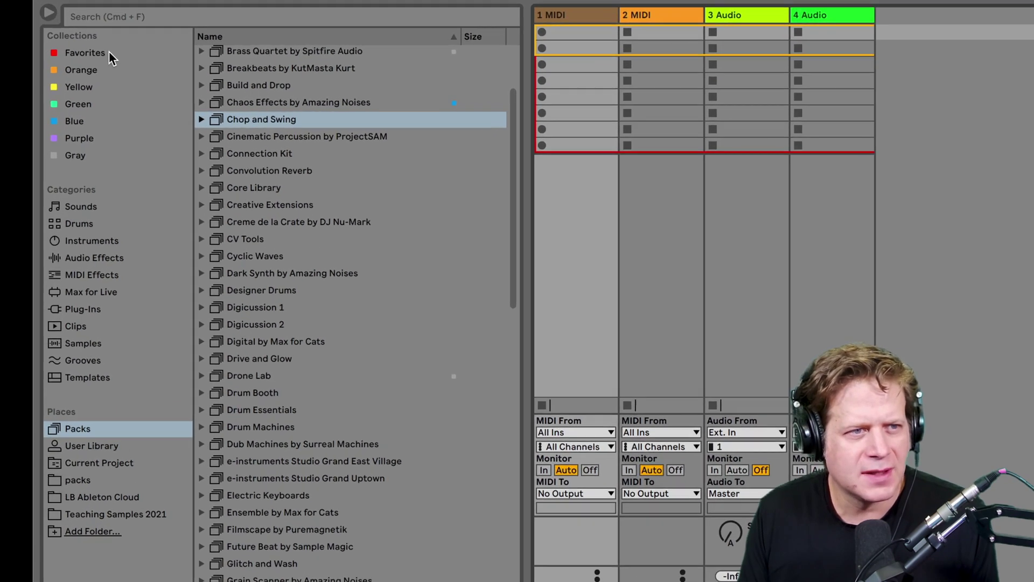
# - List the installed Packs and expand Chop and Swing, briefly peeking into Demo Song
pyautogui.click(108, 52)
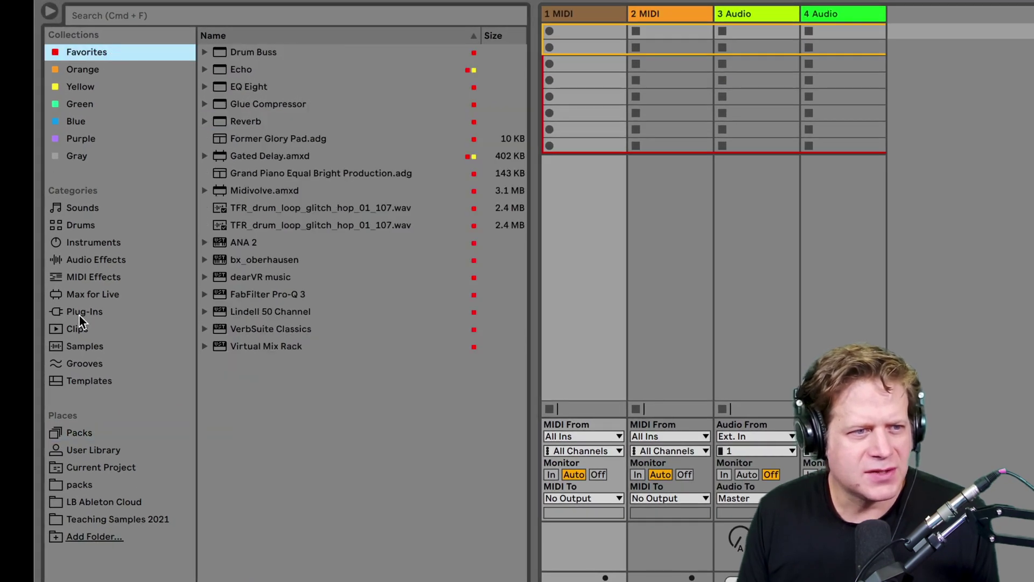
pyautogui.click(102, 433)
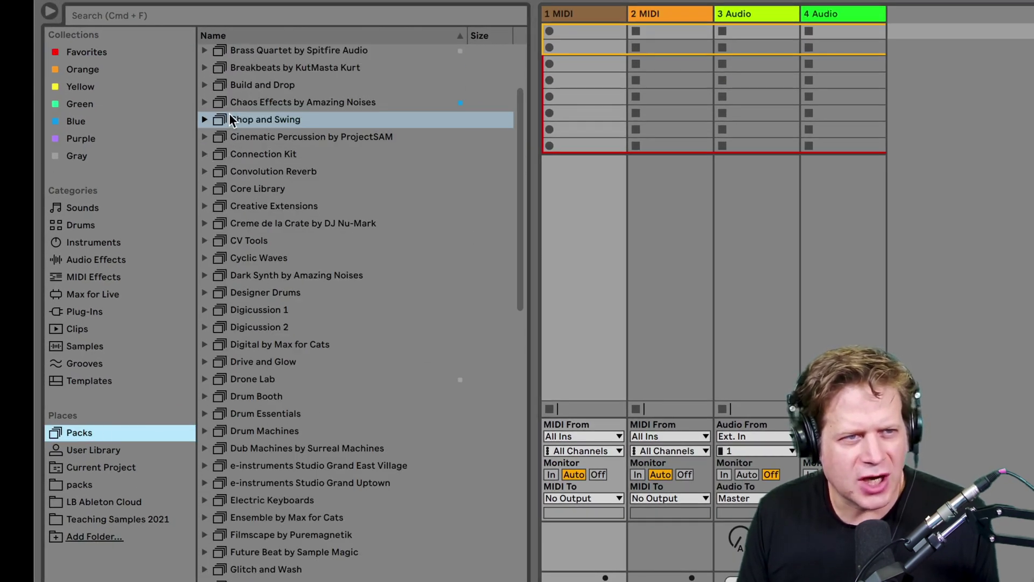
pyautogui.click(205, 119)
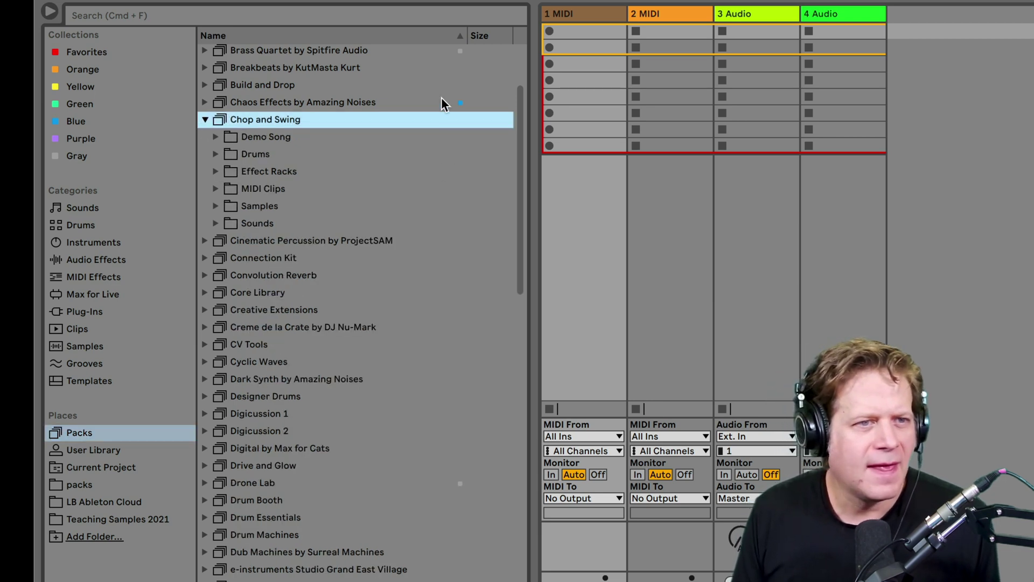
pyautogui.click(213, 138)
pyautogui.click(213, 140)
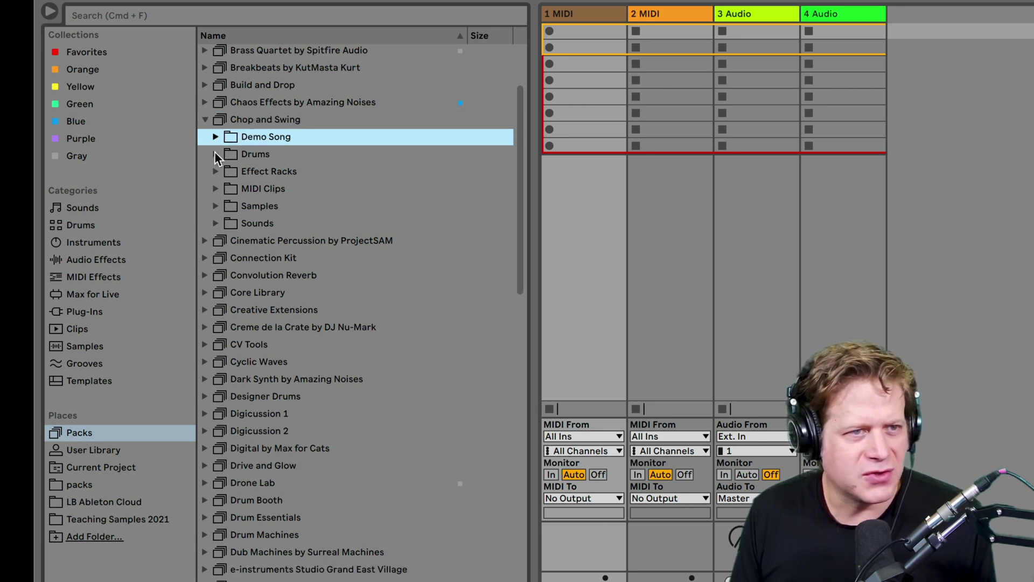
# - Inspect the Alley Kat Kit and Bang Ya Head Kit in the Drums folder, then collapse it
pyautogui.click(215, 154)
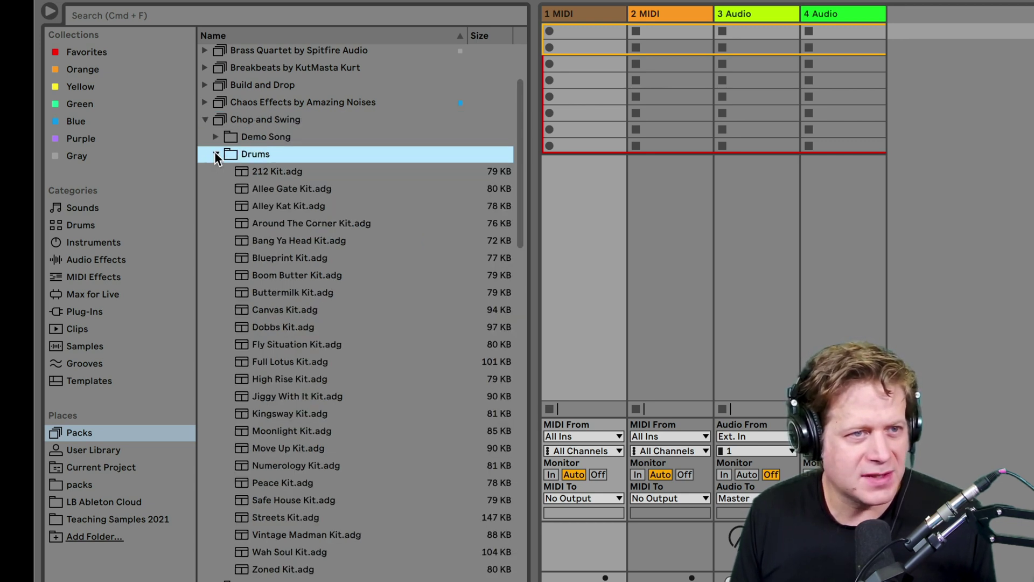
pyautogui.click(318, 208)
pyautogui.click(315, 237)
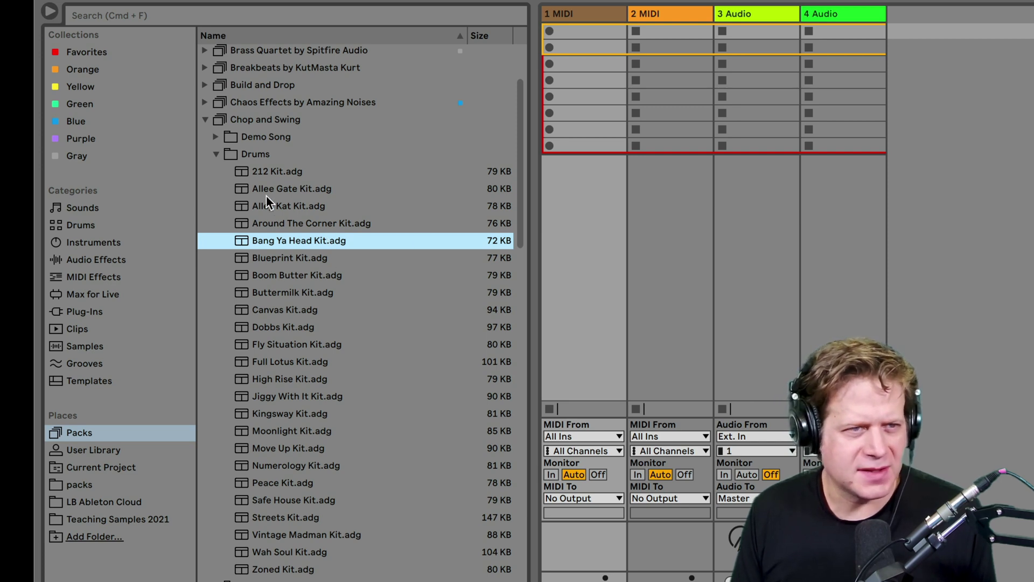
pyautogui.click(215, 154)
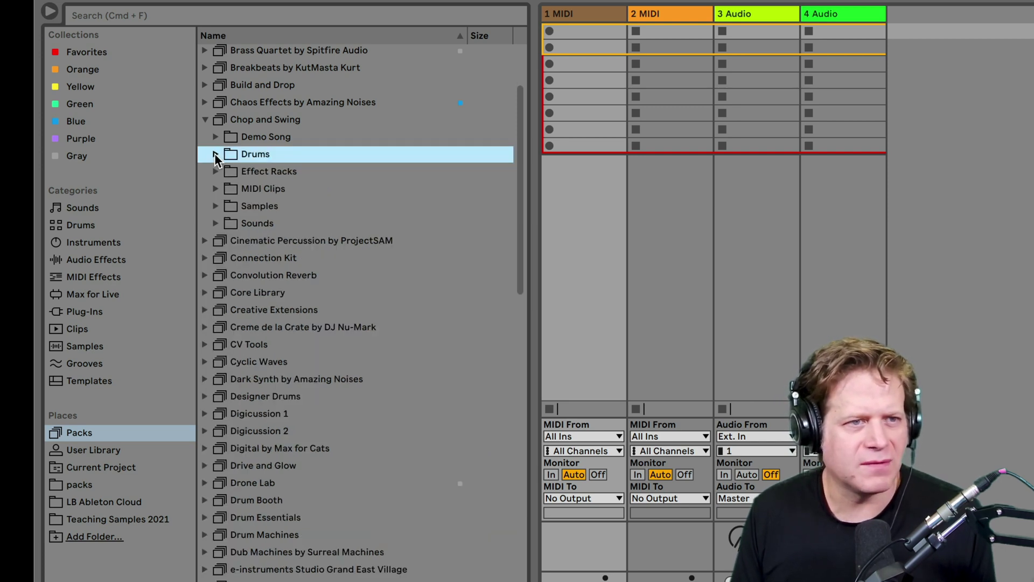
# - Open the pack's MIDI Clips folder and expand its Drums › Basic clips folder
pyautogui.click(213, 191)
pyautogui.click(238, 224)
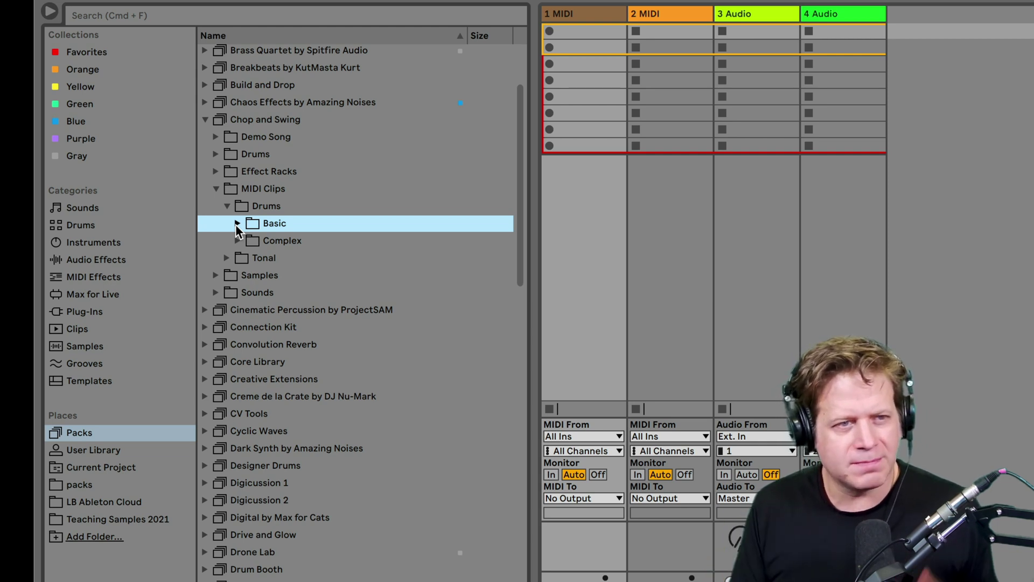
pyautogui.click(237, 224)
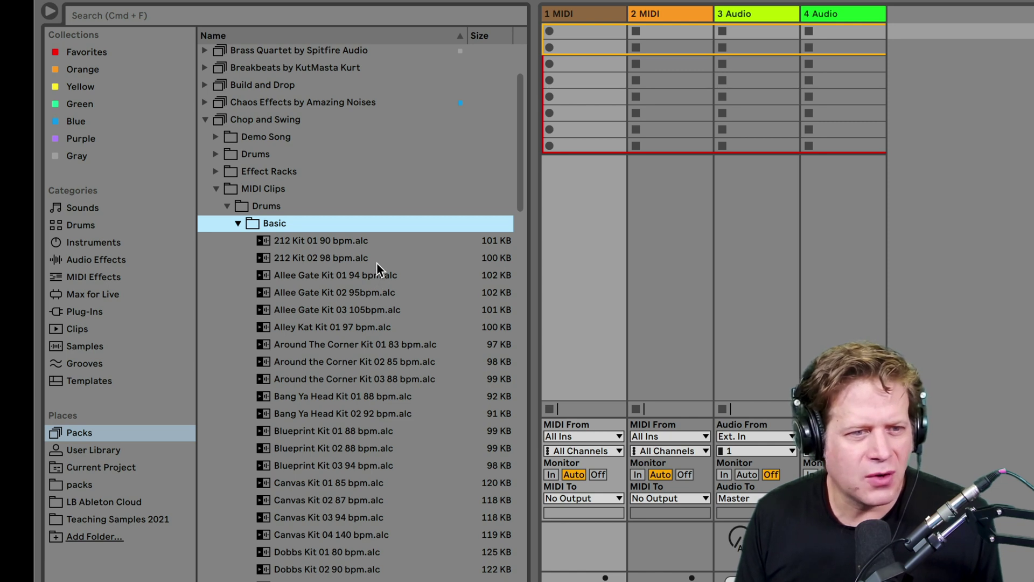
# - Audition Around the Corner Kit 02, Blueprint Kit 01, Canvas Kit 02 and Dobbs Kit 03 clips
pyautogui.scroll(-2, 359, 363)
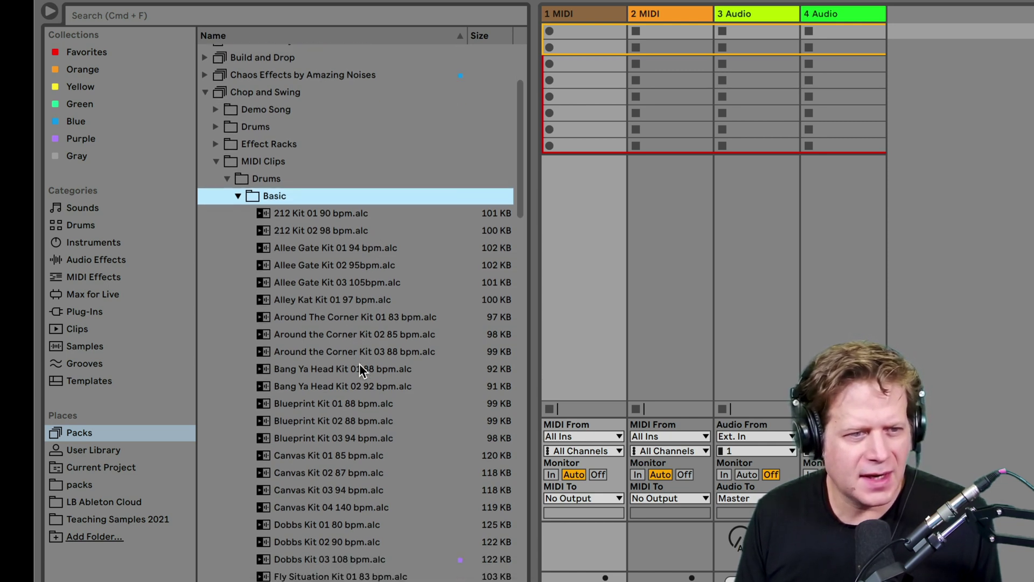
pyautogui.click(383, 336)
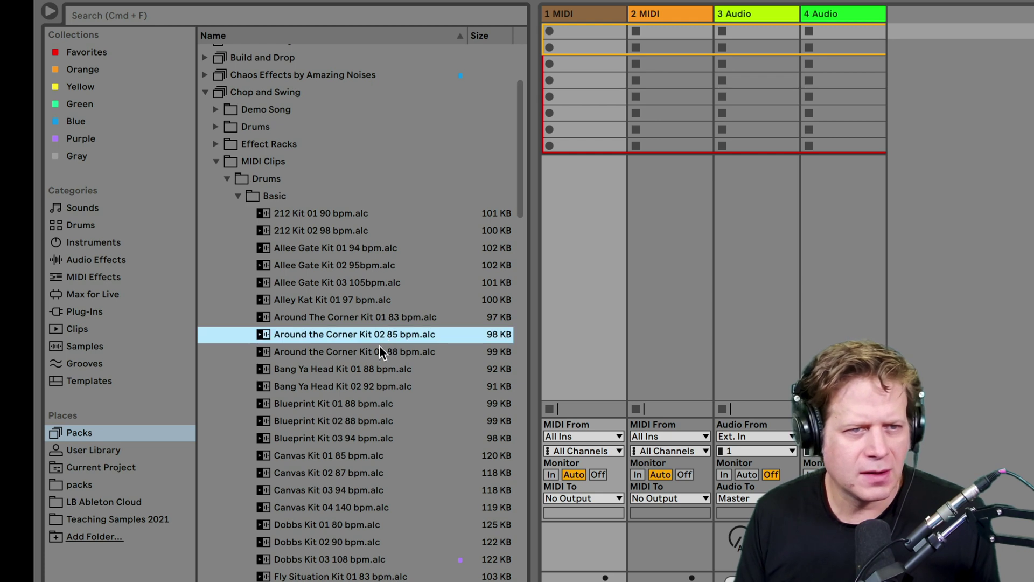
pyautogui.click(367, 411)
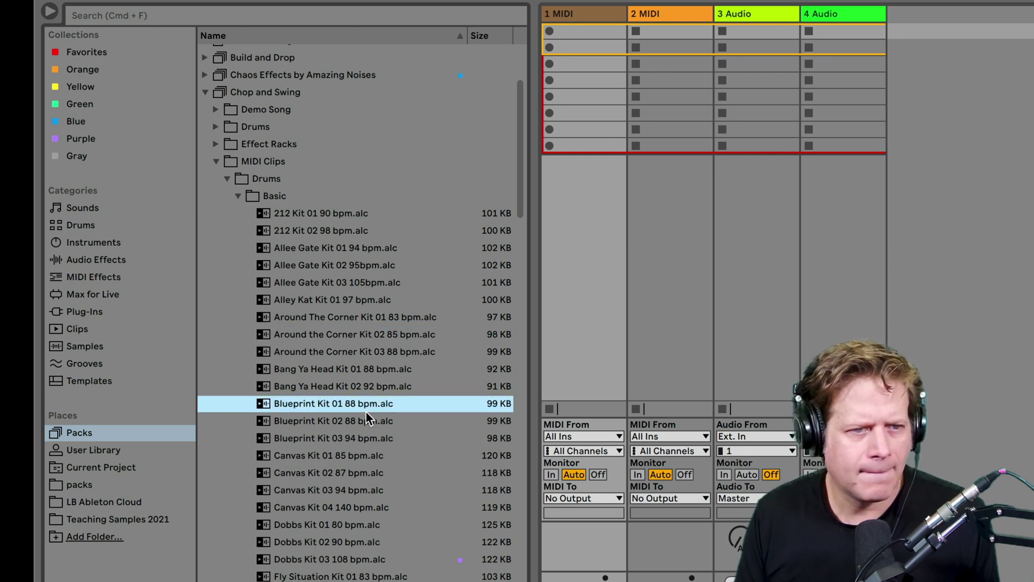
pyautogui.click(354, 466)
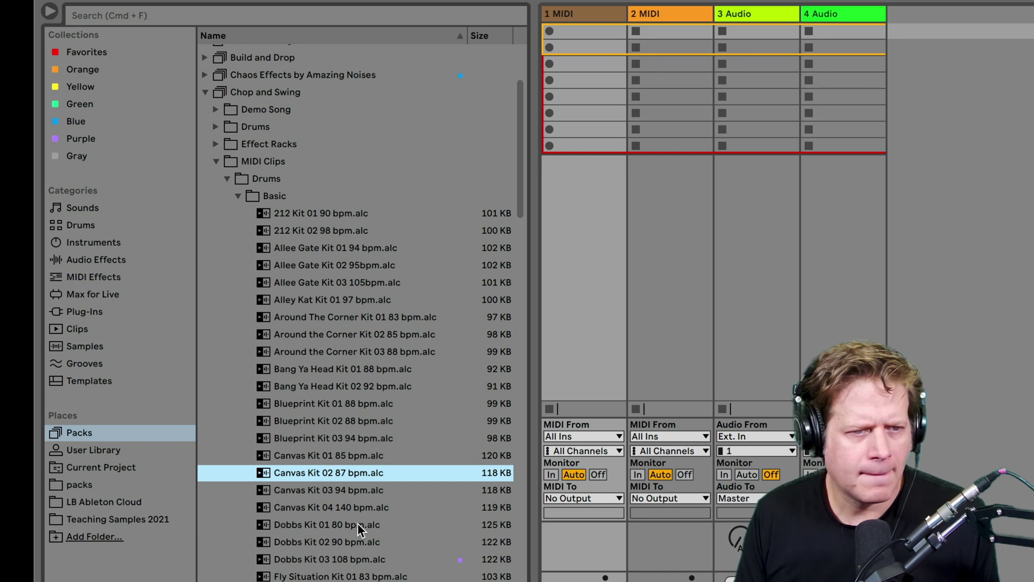
pyautogui.click(360, 562)
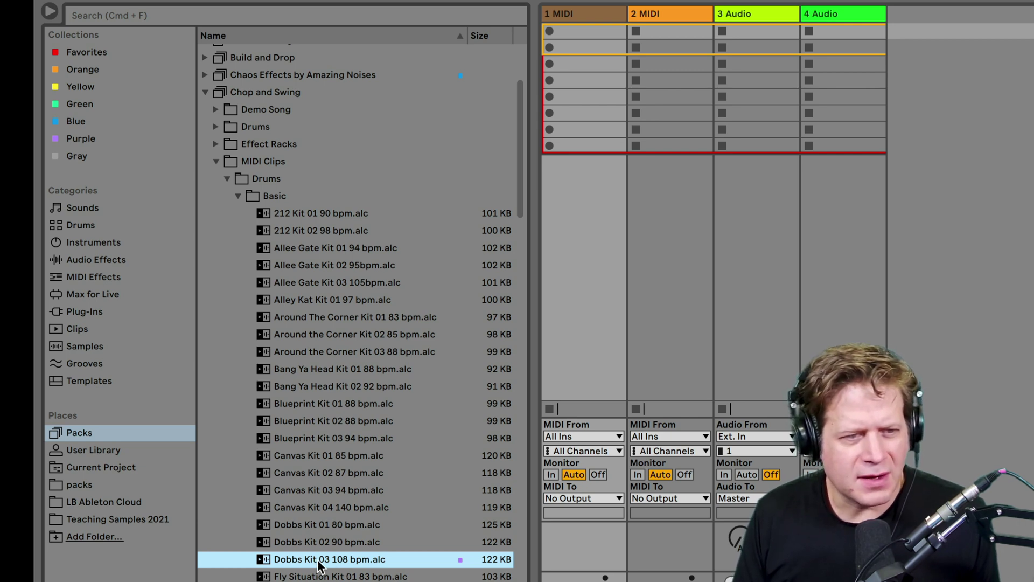
# - Drop Dobbs Kit 03 108 bpm into track 1's first slot and delete the accidental fifth track
pyautogui.moveTo(347, 556); pyautogui.dragTo(611, 34)
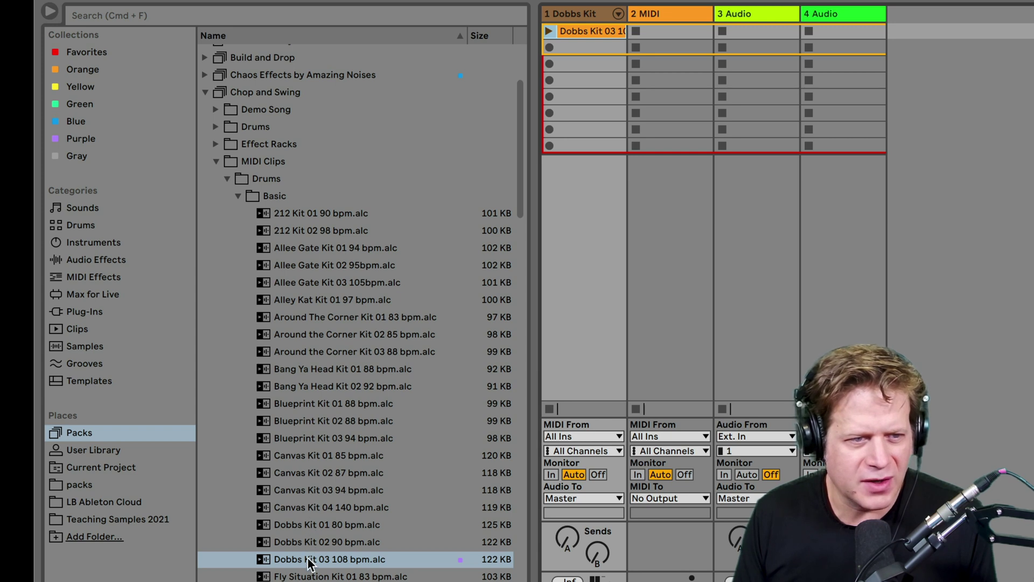
pyautogui.moveTo(310, 563); pyautogui.dragTo(981, 27)
pyautogui.click(955, 17)
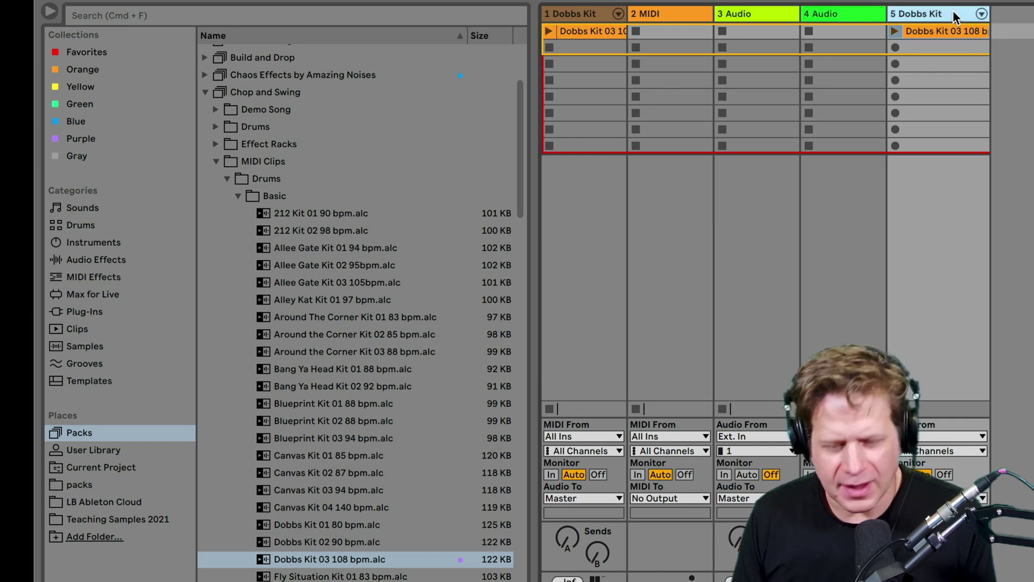
pyautogui.press('Delete')
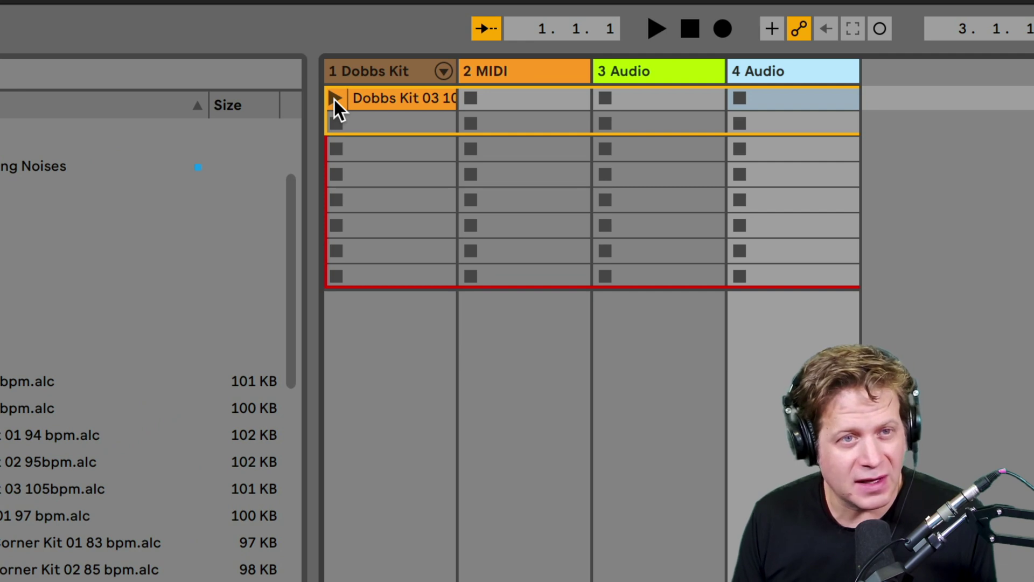
# - Select the Dobbs Kit track and play and stop its clip twice at 108 bpm
pyautogui.click(340, 111)
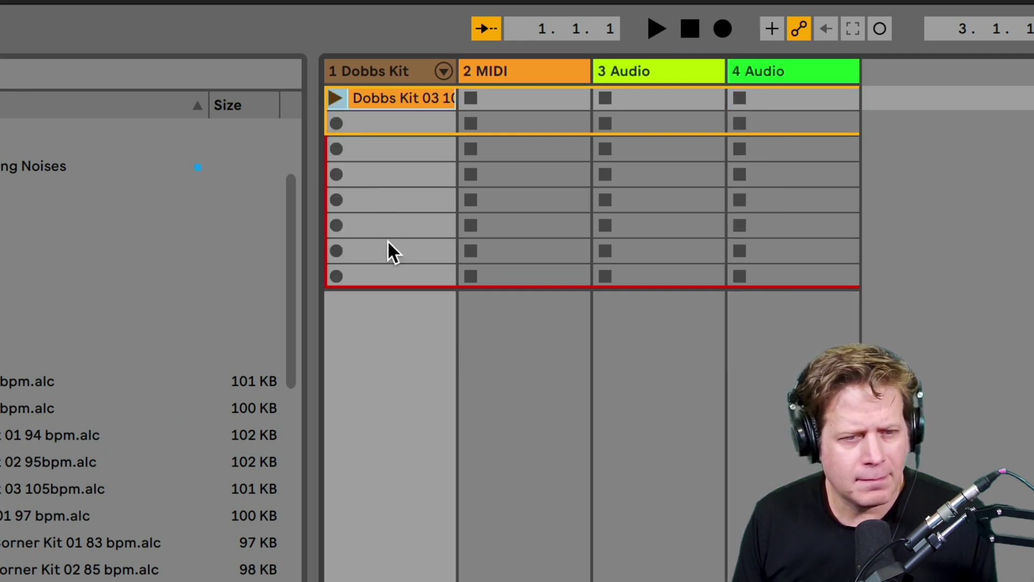
pyautogui.press('Return')
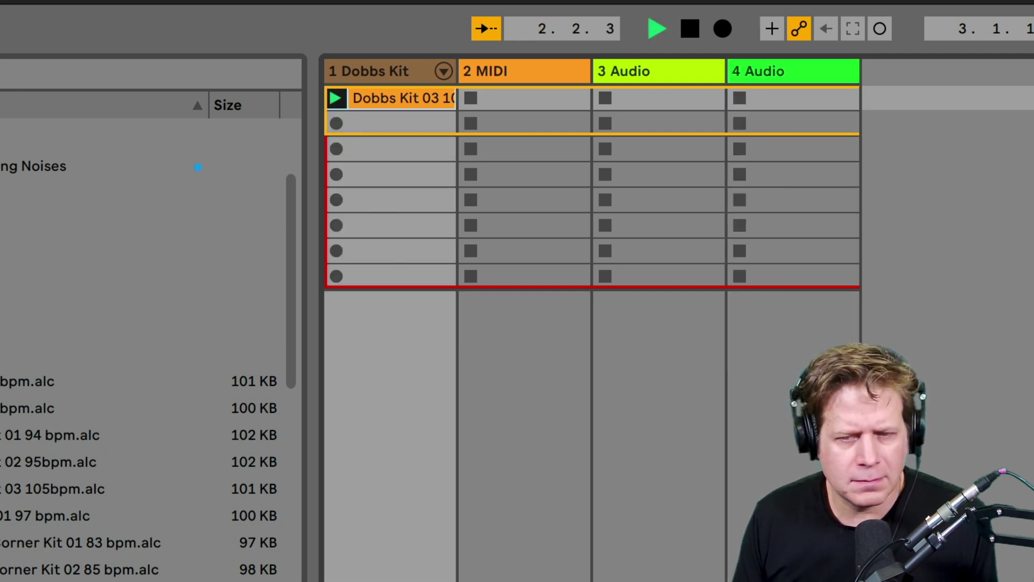
pyautogui.press('space')
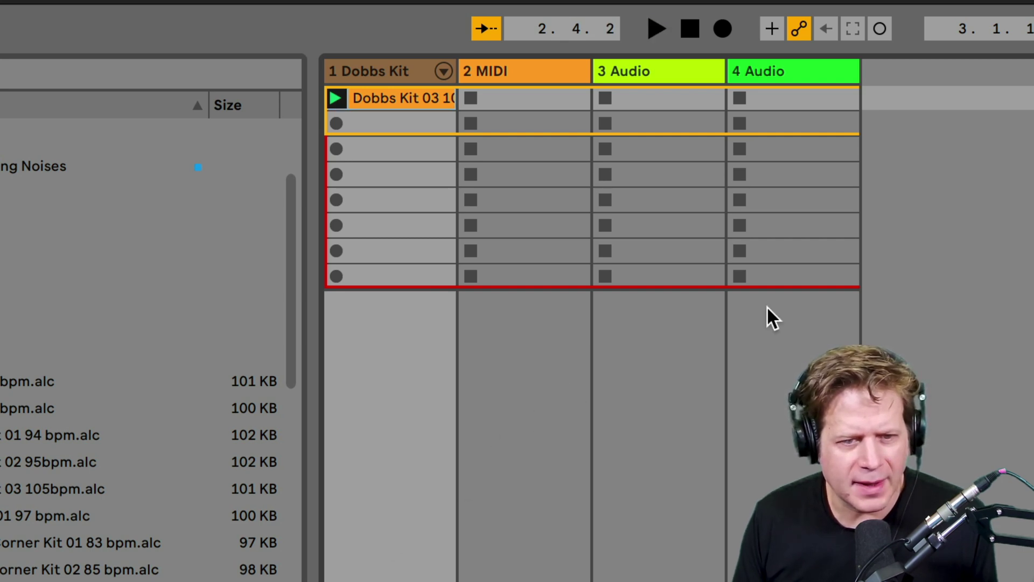
pyautogui.press('space')
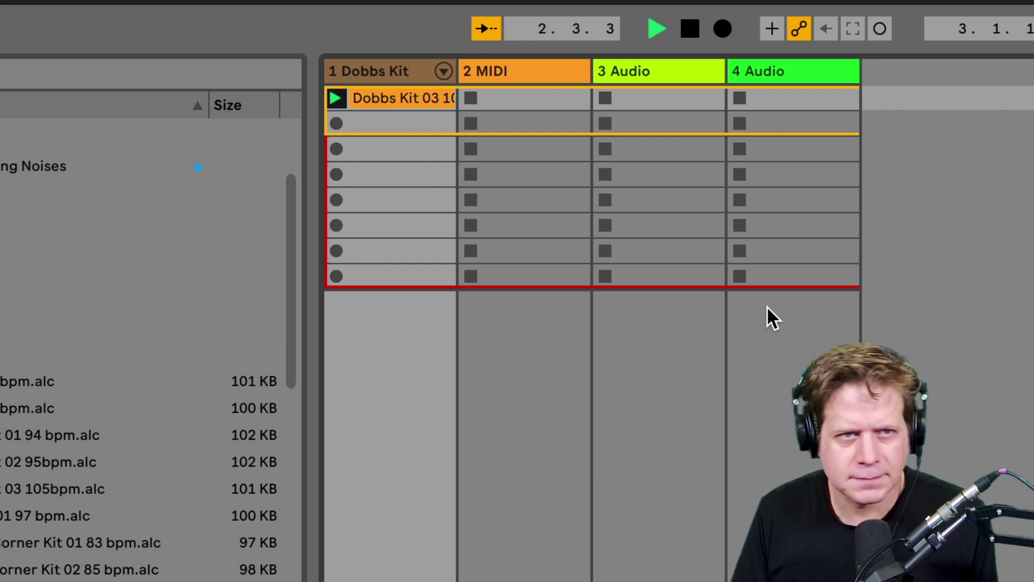
pyautogui.press('space')
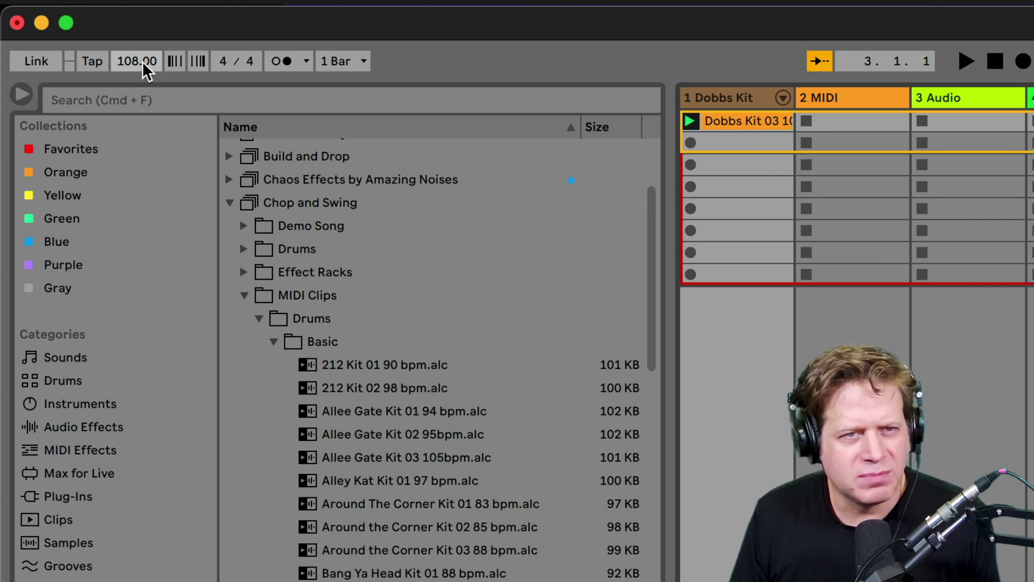
# - Play the set while dragging the tempo lower, then faster, to audition the loop, then stop
pyautogui.press('space')
pyautogui.click(144, 64)
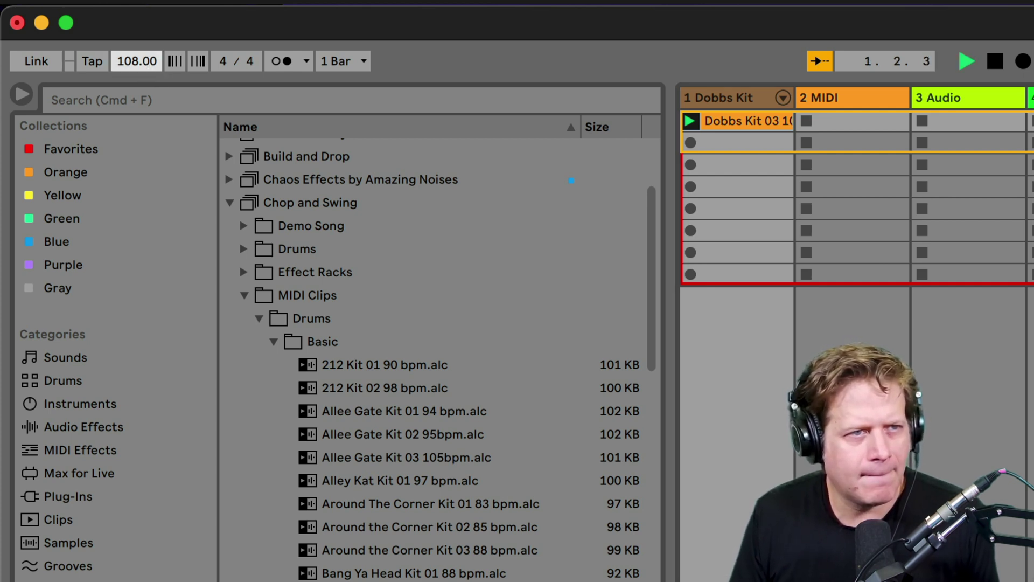
pyautogui.moveTo(144, 64); pyautogui.dragTo(144, 70)
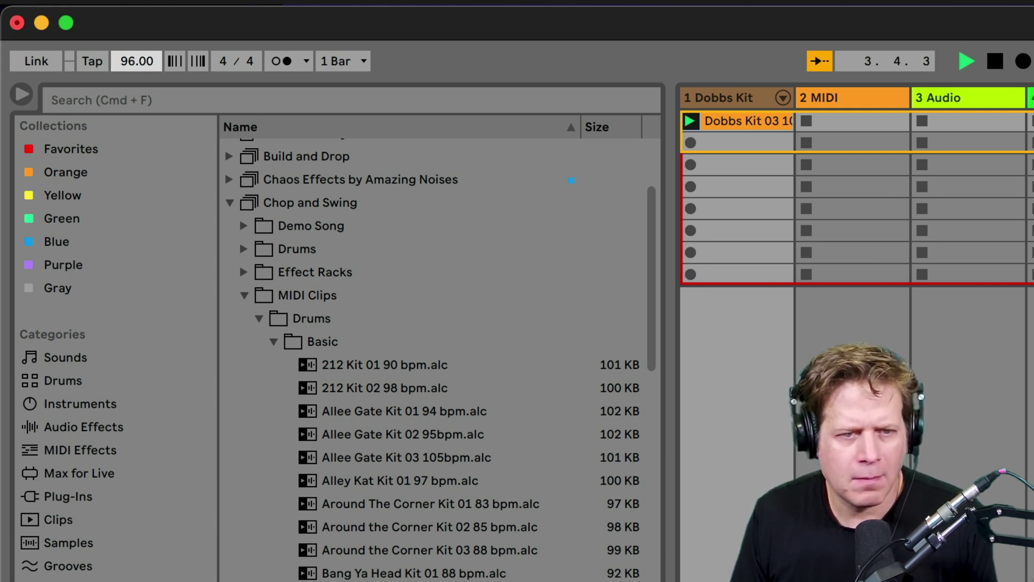
pyautogui.moveTo(150, 65); pyautogui.dragTo(150, 51)
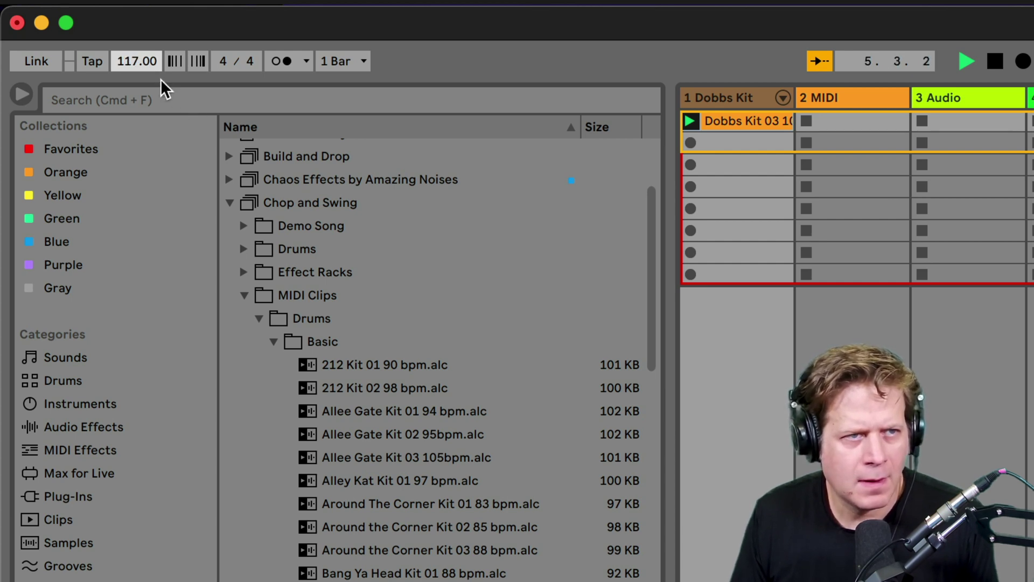
pyautogui.press('space')
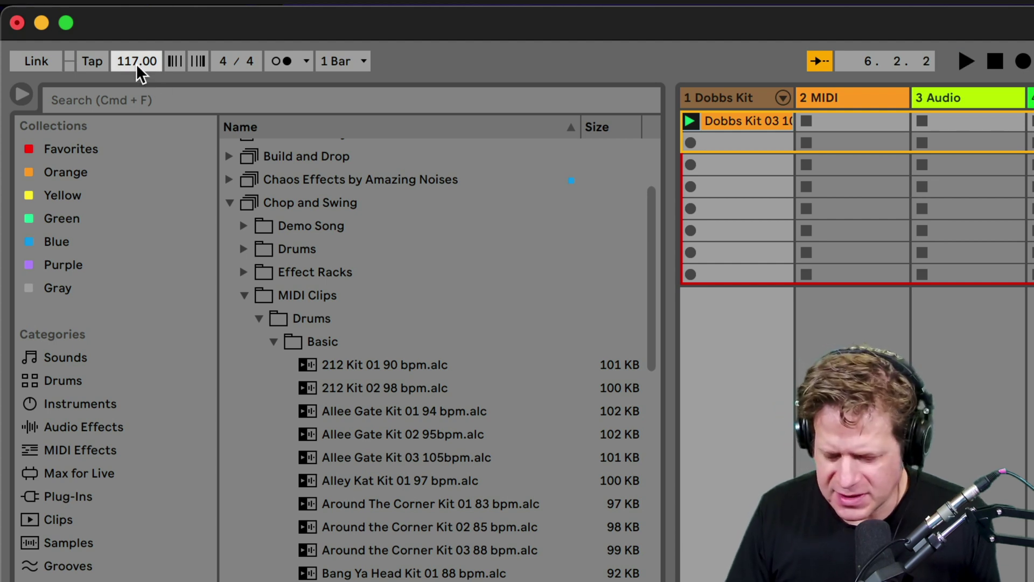
# - Set the tempo to 96 BPM and play the set once to check it
pyautogui.write('96')
pyautogui.press('Return')
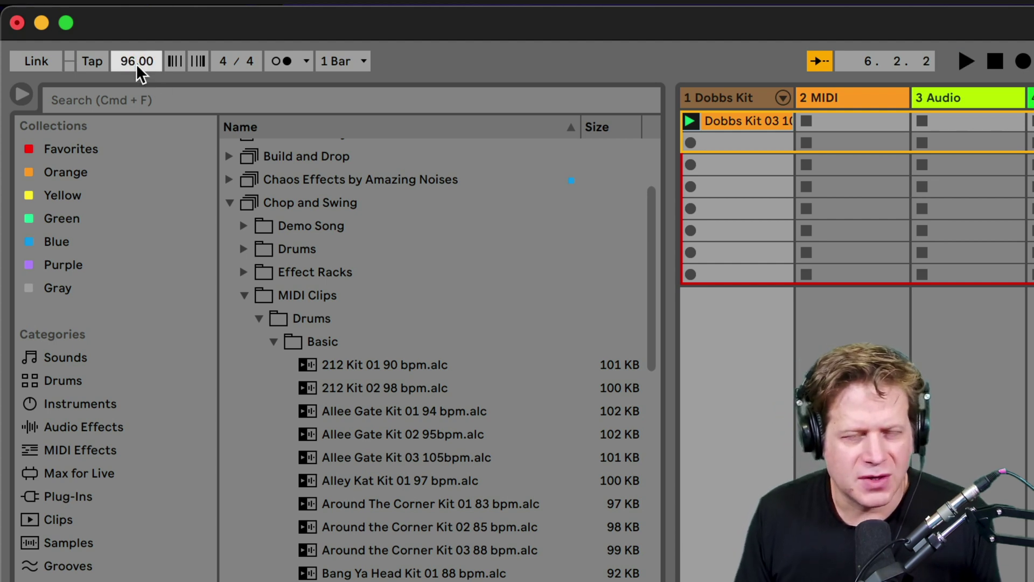
pyautogui.press('space')
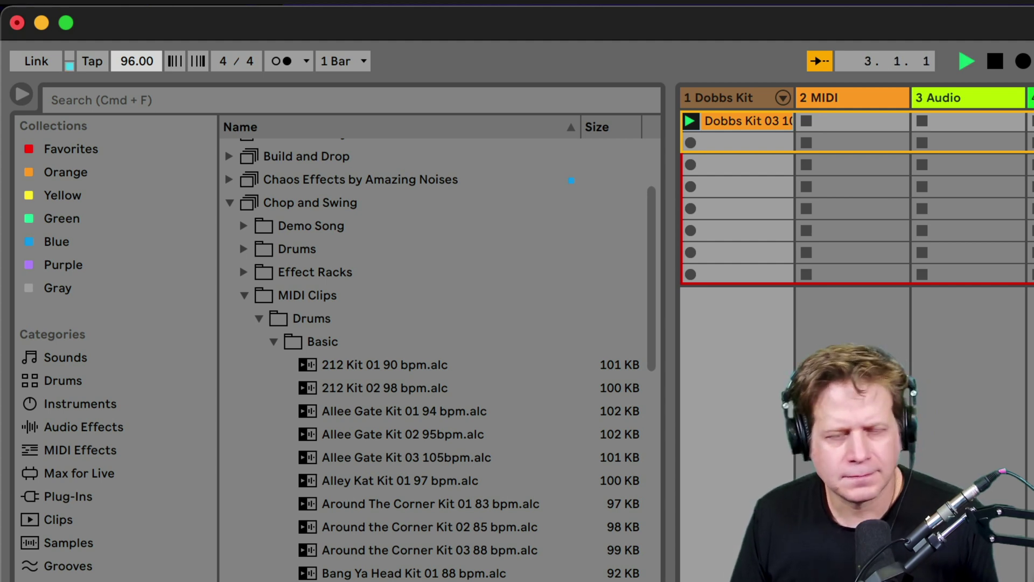
pyautogui.press('space')
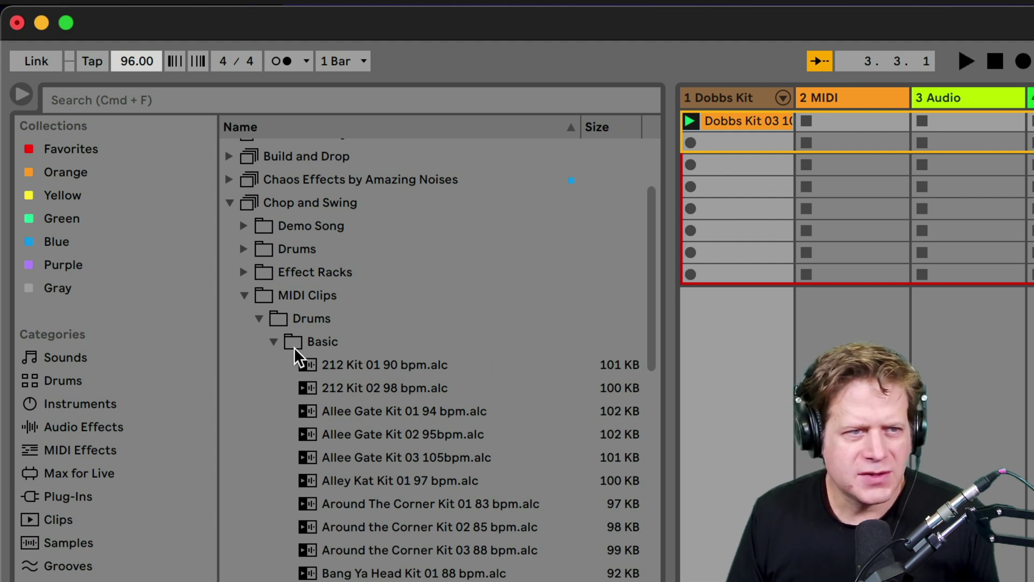
# - Collapse the Drums › Basic folders and open MIDI Clips › Tonal › Melodic
pyautogui.click(275, 342)
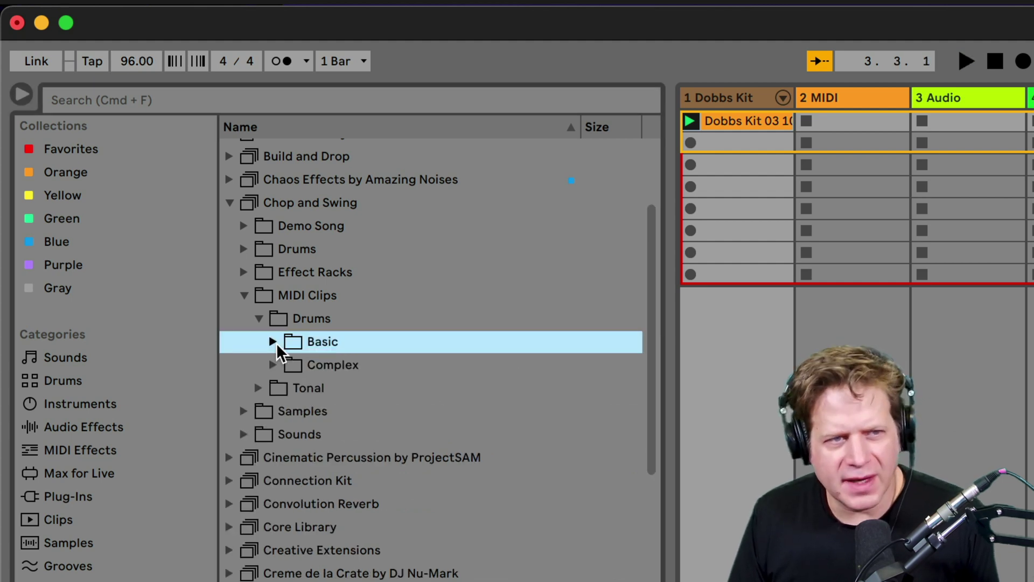
pyautogui.click(262, 320)
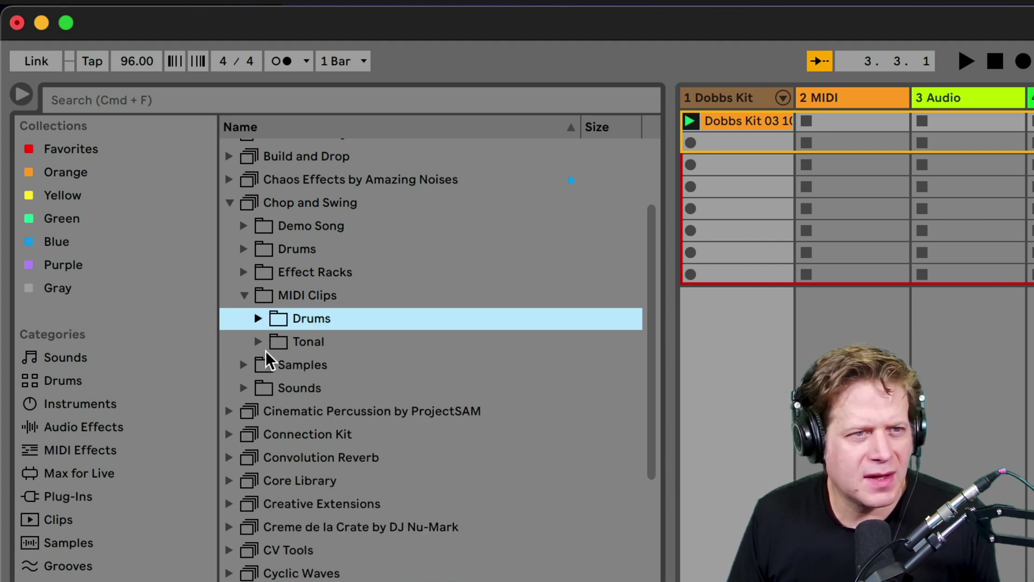
pyautogui.click(258, 342)
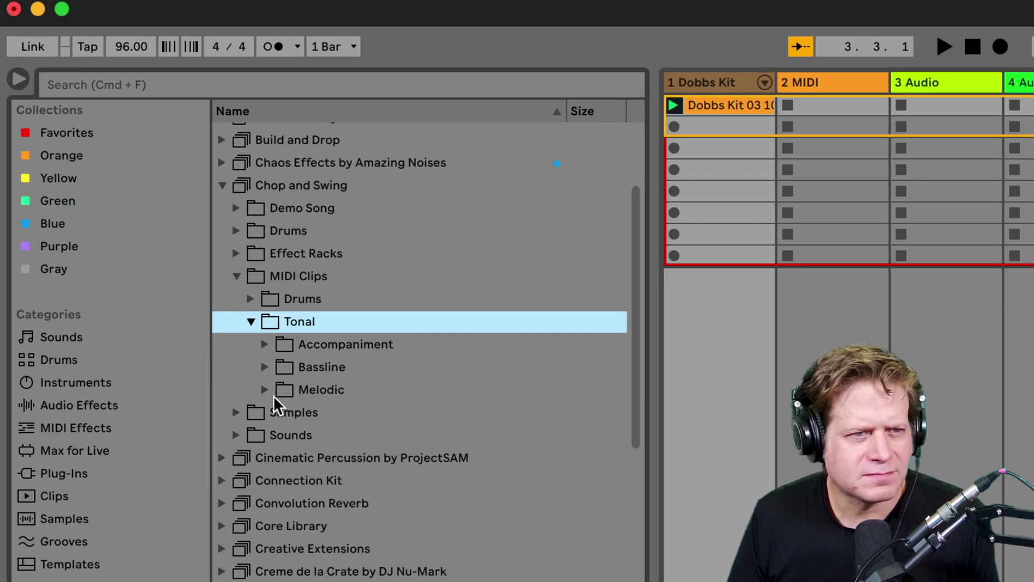
pyautogui.click(273, 411)
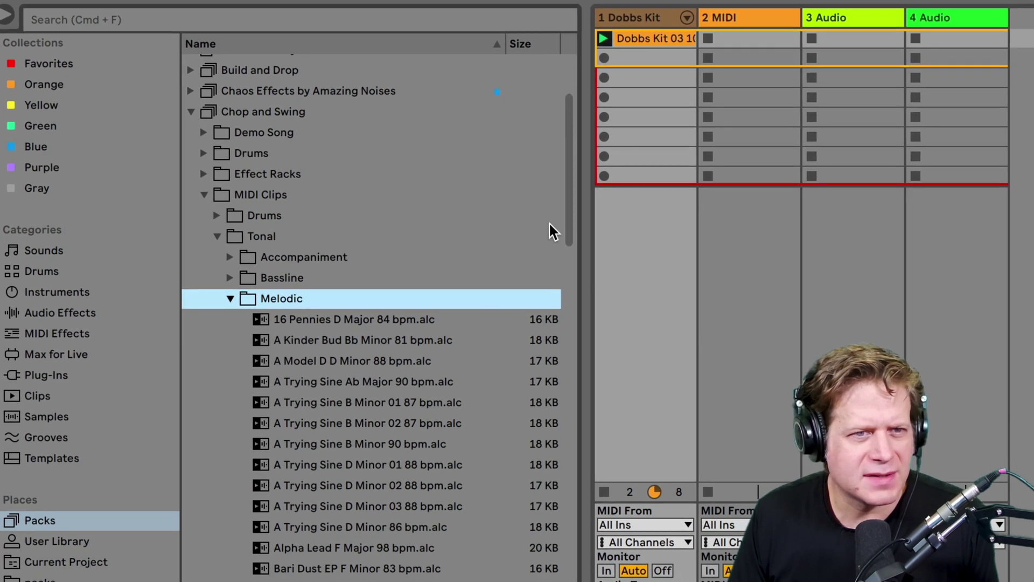
pyautogui.moveTo(568, 221)
pyautogui.mouseDown()
pyautogui.moveTo(575, 425)
pyautogui.moveTo(555, 216)
pyautogui.mouseUp()
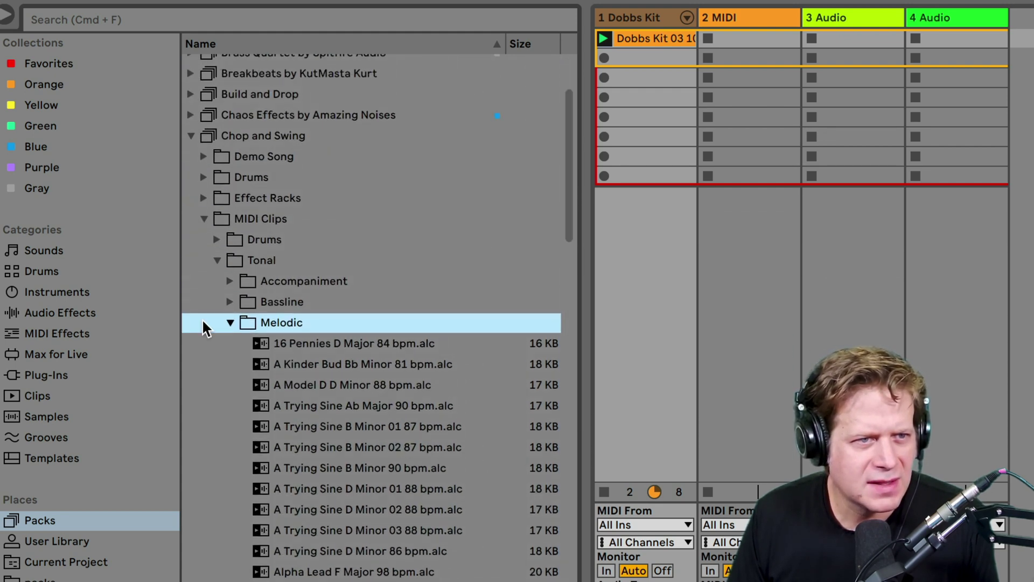
# - Switch to the Accompaniment folder and select Bi-Phase Sector A Minor 75 bpm
pyautogui.click(226, 321)
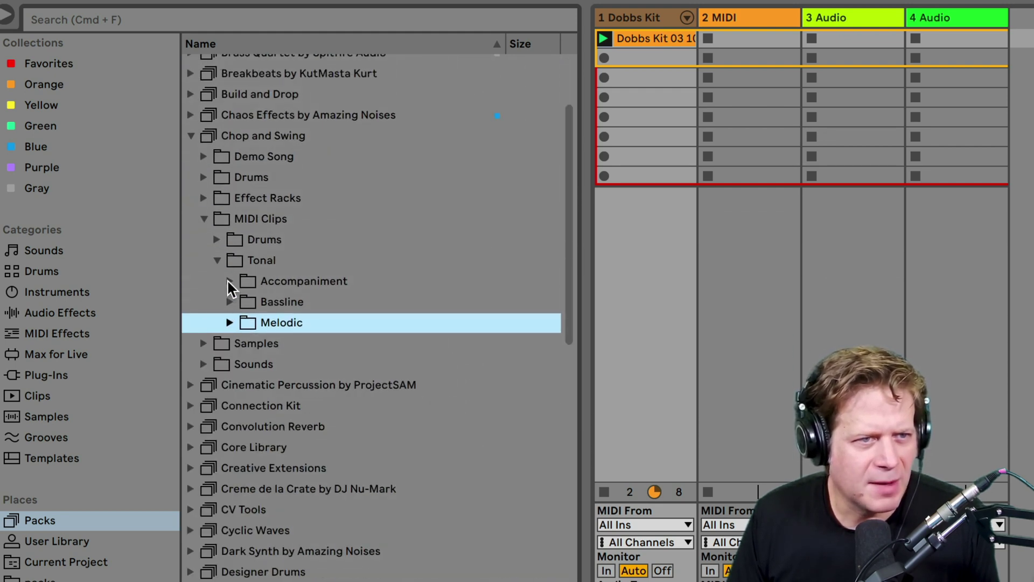
pyautogui.click(228, 281)
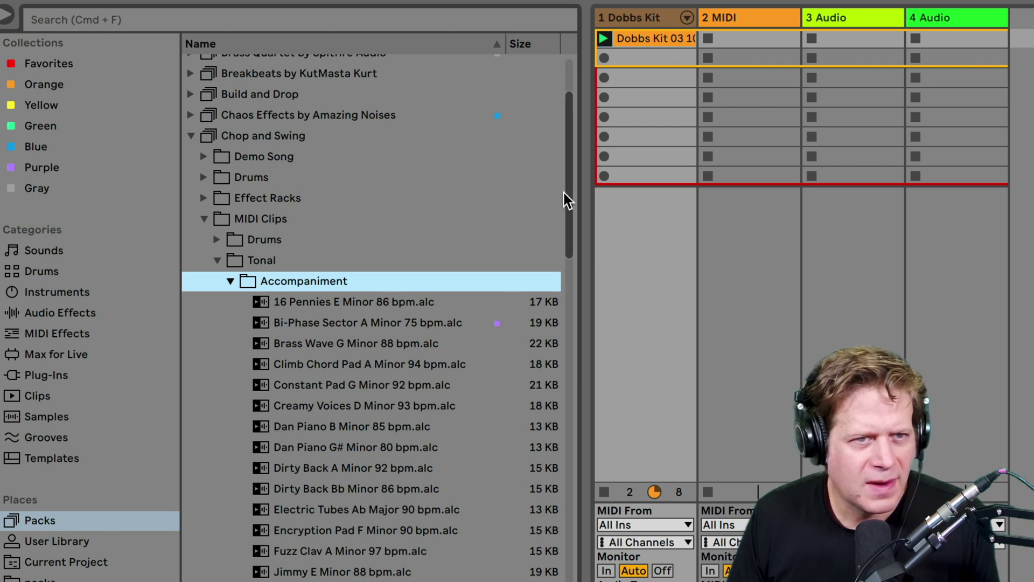
pyautogui.moveTo(565, 192)
pyautogui.mouseDown()
pyautogui.moveTo(572, 341)
pyautogui.moveTo(560, 200)
pyautogui.mouseUp()
pyautogui.click(411, 258)
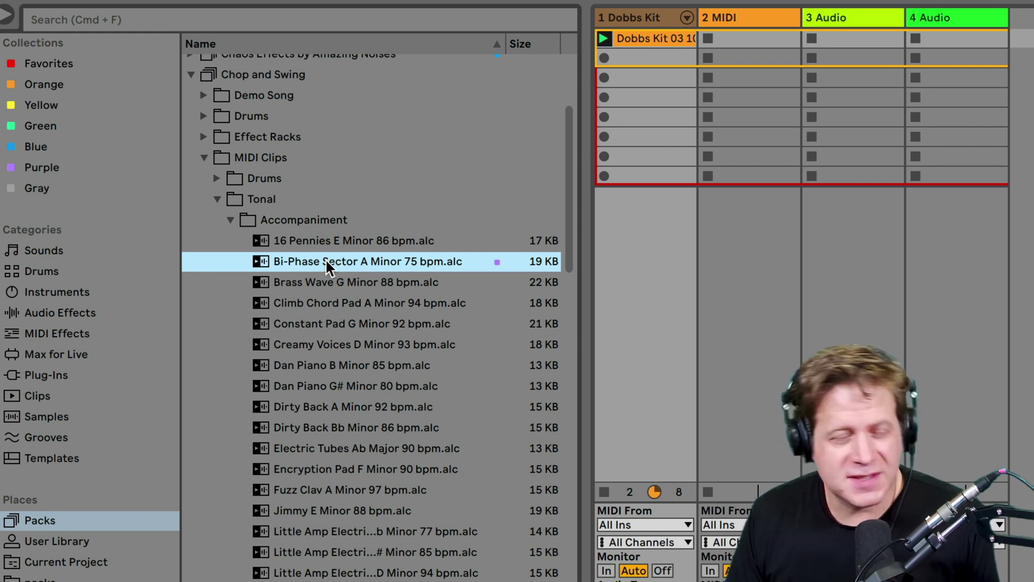
# - Put Bi-Phase Sector A Minor 75 bpm in track 2's first slot, launch it, and select both tracks
pyautogui.moveTo(326, 260); pyautogui.dragTo(738, 42)
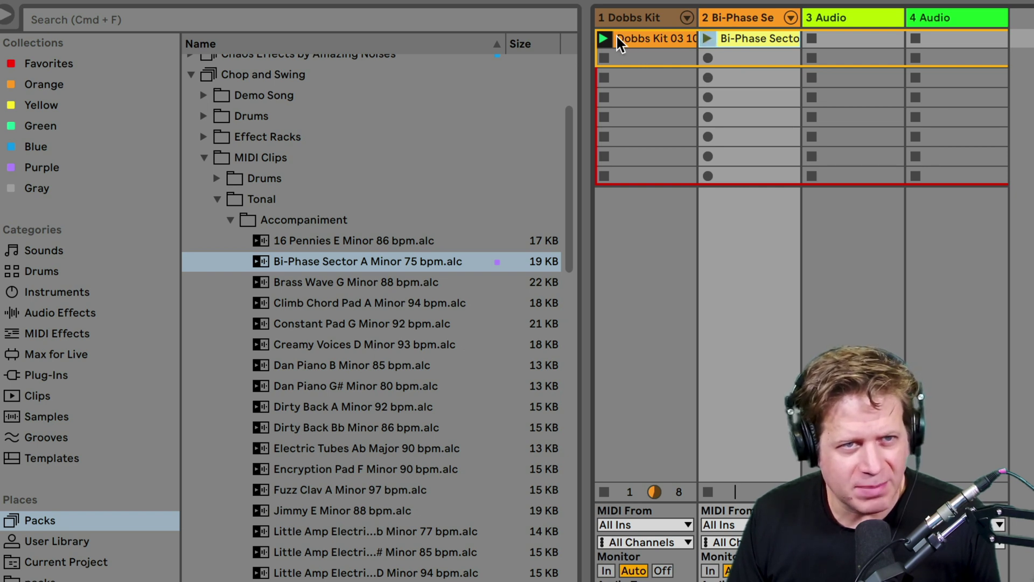
pyautogui.click(708, 38)
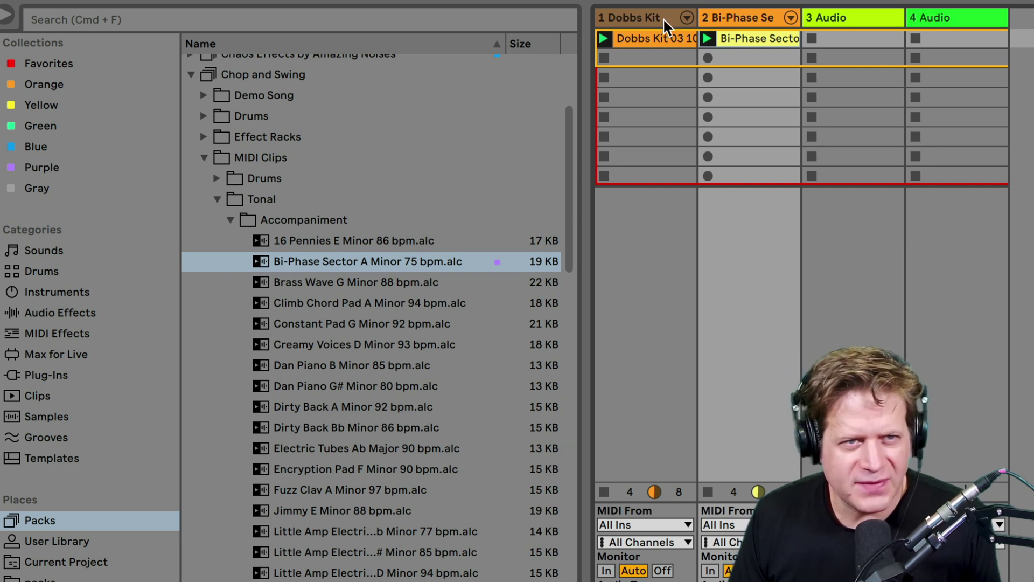
pyautogui.click(644, 38)
pyautogui.click(645, 37)
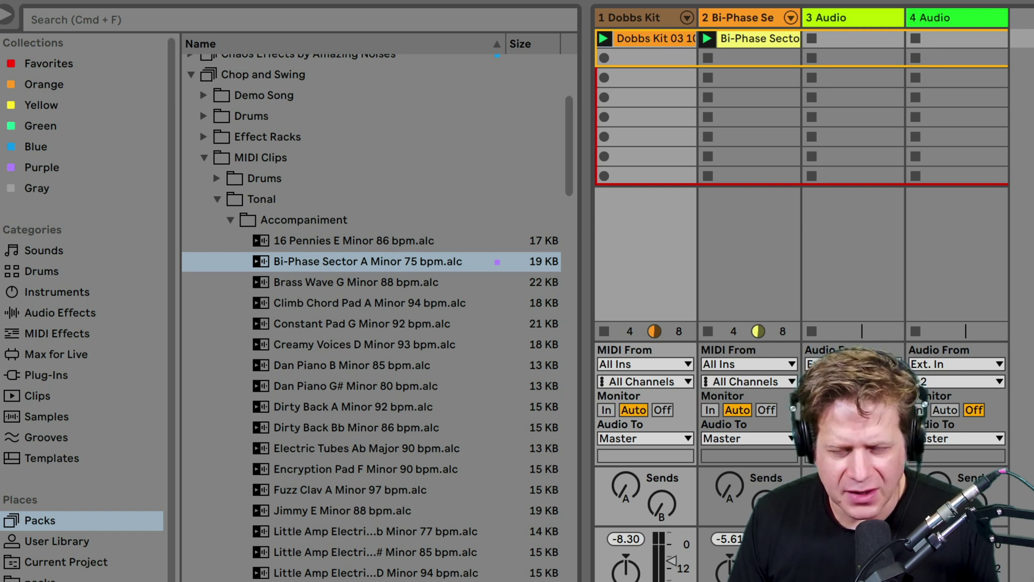
pyautogui.click(754, 38)
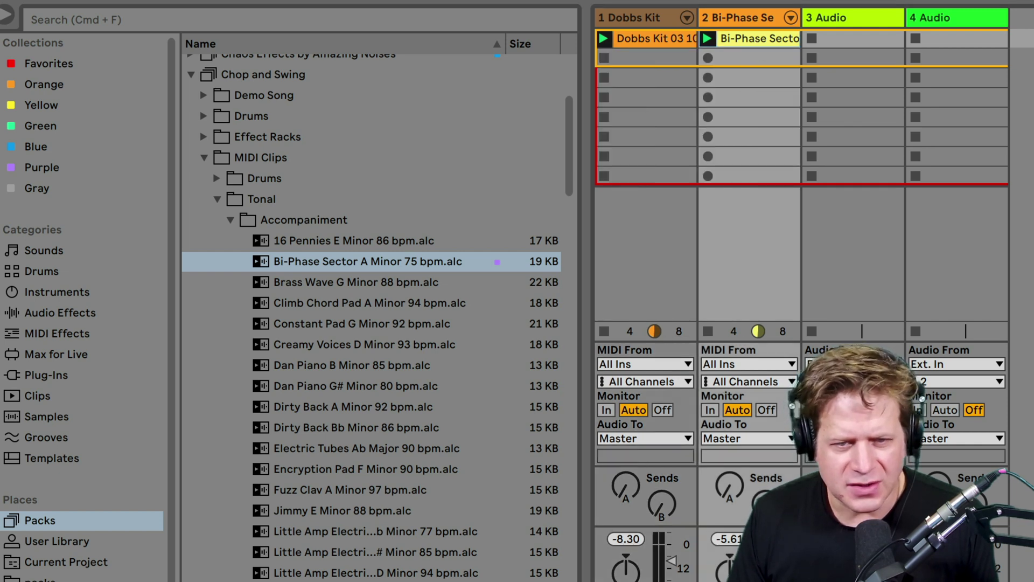
# - Reselect Dobbs Kit, then browse Samples › Drum Loops › Top Loops and scroll its hi-hat files
pyautogui.click(631, 40)
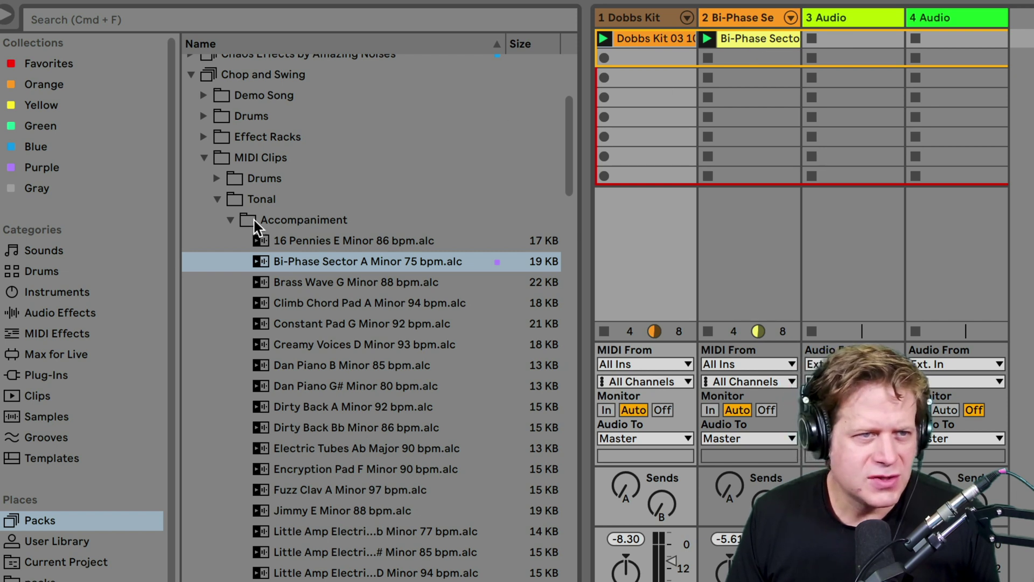
pyautogui.click(230, 220)
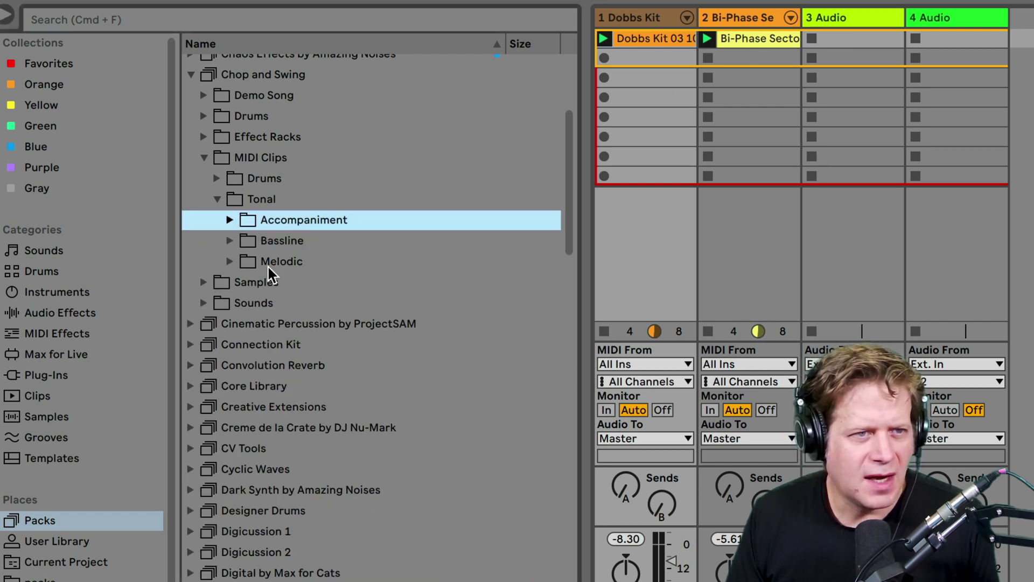
pyautogui.click(203, 281)
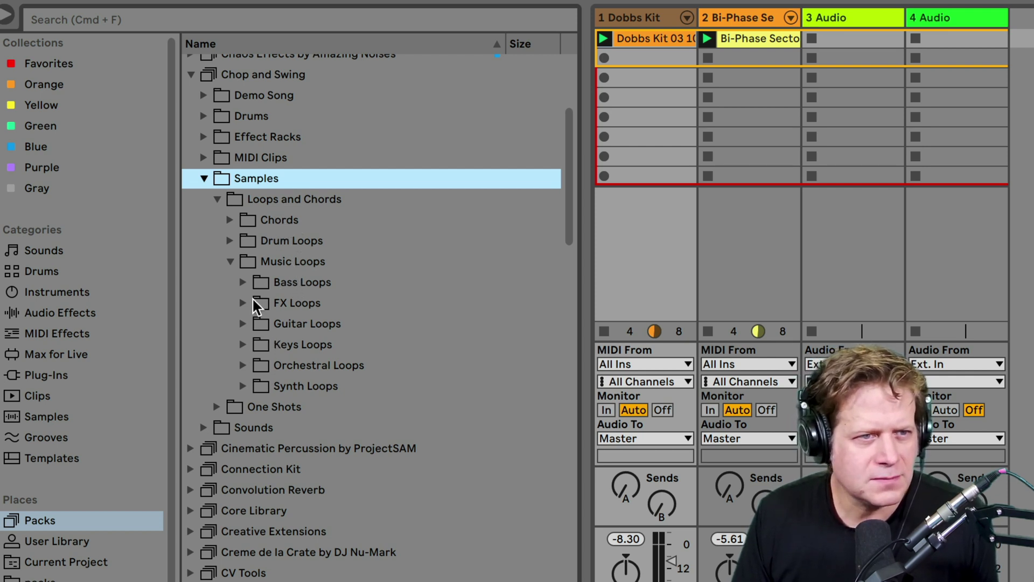
pyautogui.click(229, 261)
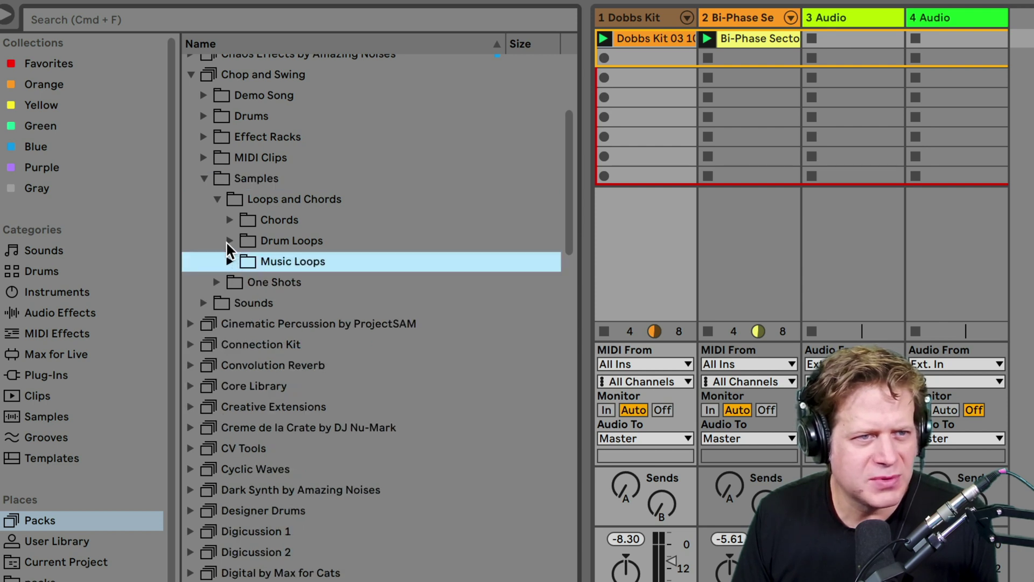
pyautogui.click(230, 241)
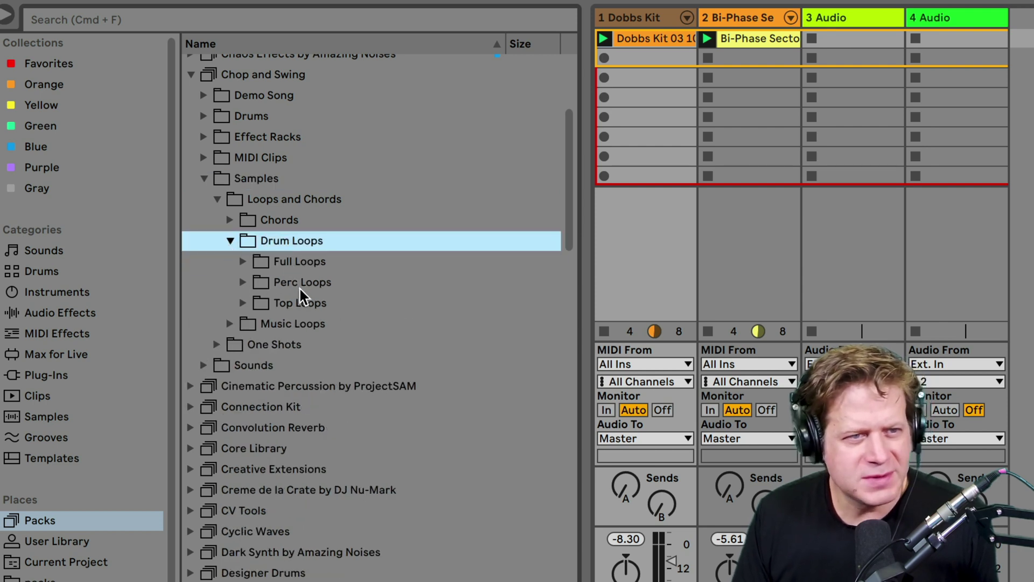
pyautogui.click(243, 303)
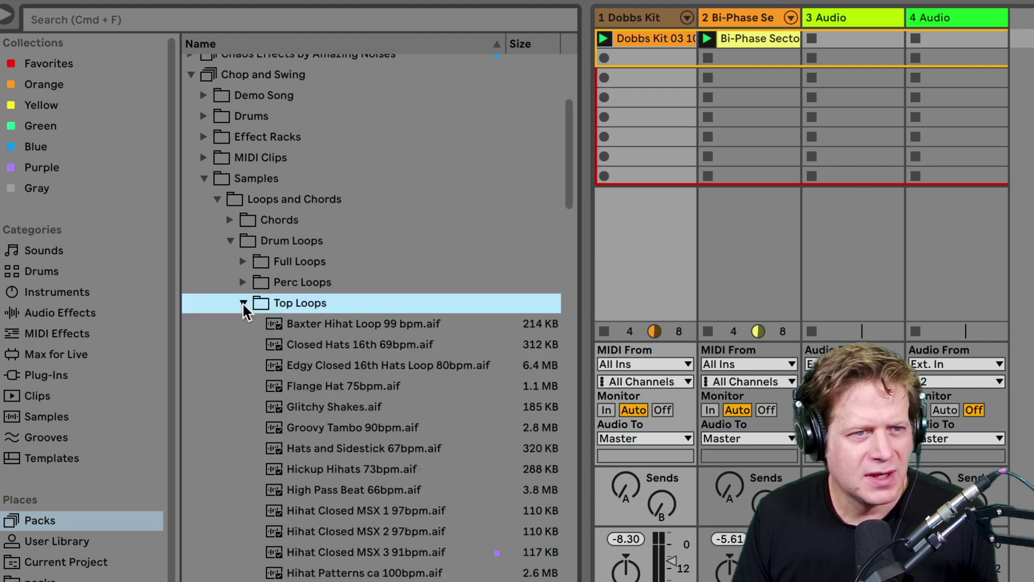
pyautogui.moveTo(571, 172); pyautogui.dragTo(572, 224)
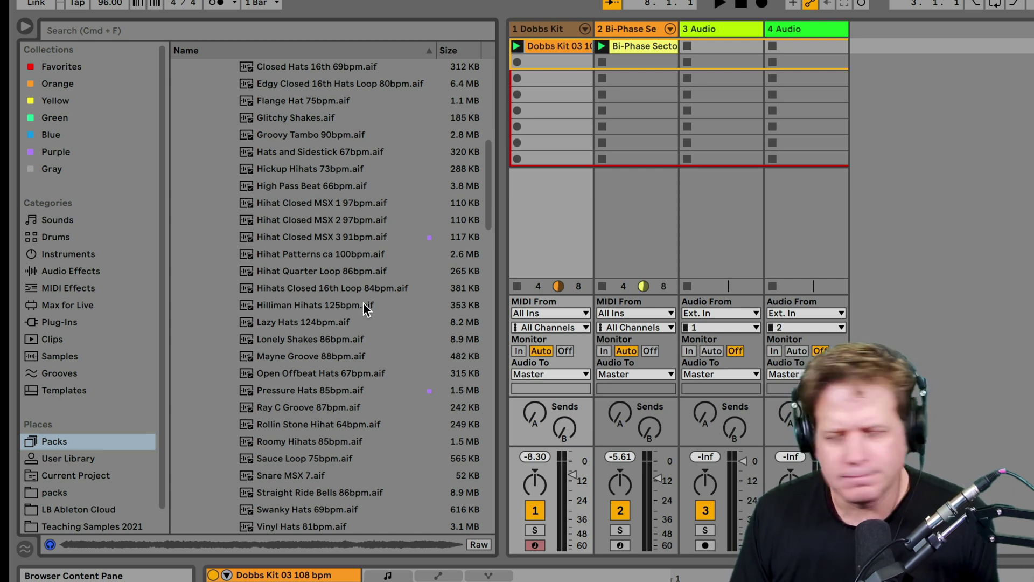
# - Audition Pressure Hats 85bpm, Lonely Shakes 86bpm, Lazy Hats 124bpm and Hihat Closed MSX 3 during playback, returning to Pressure Hats
pyautogui.press('space')
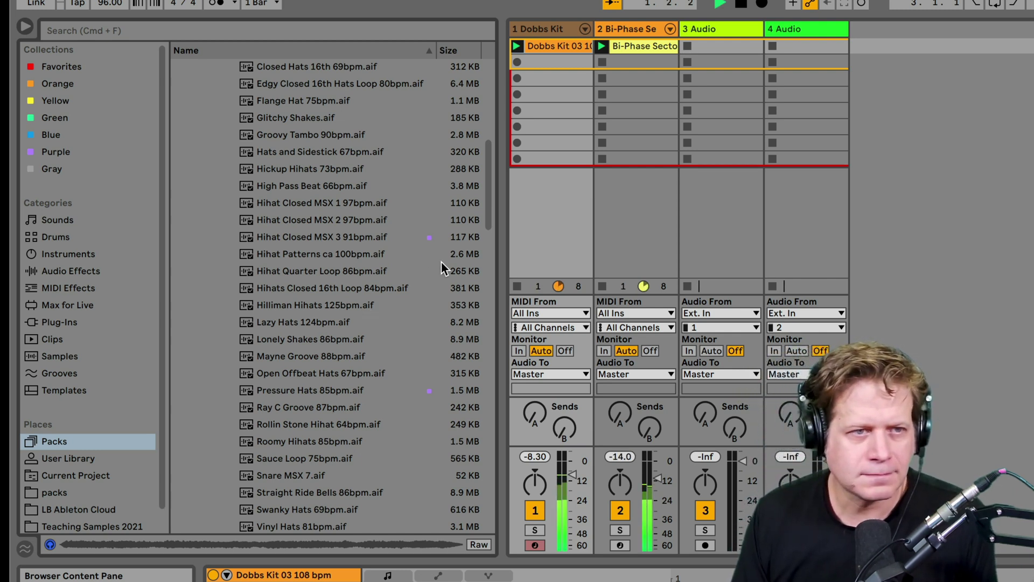
pyautogui.click(349, 392)
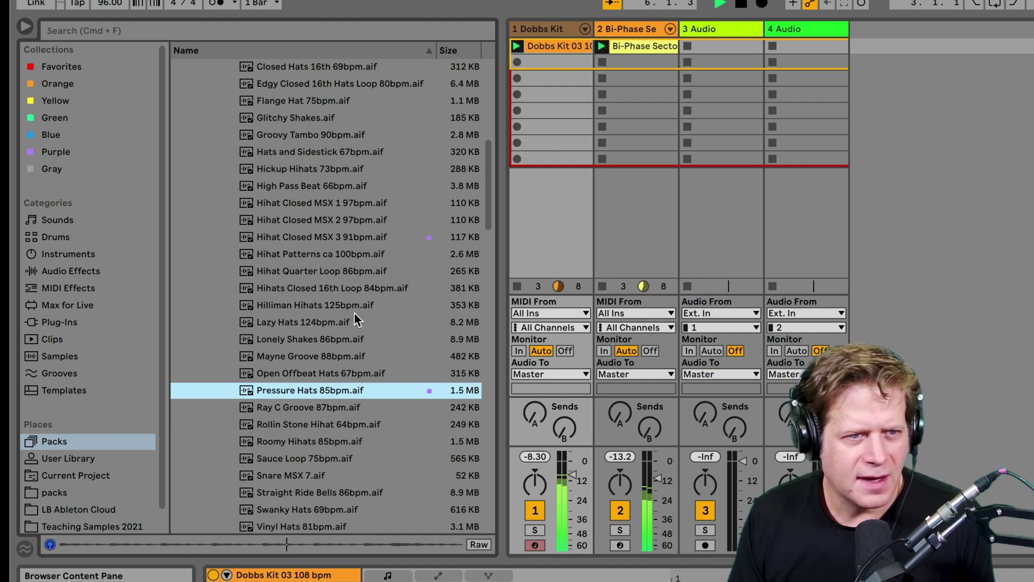
pyautogui.click(351, 345)
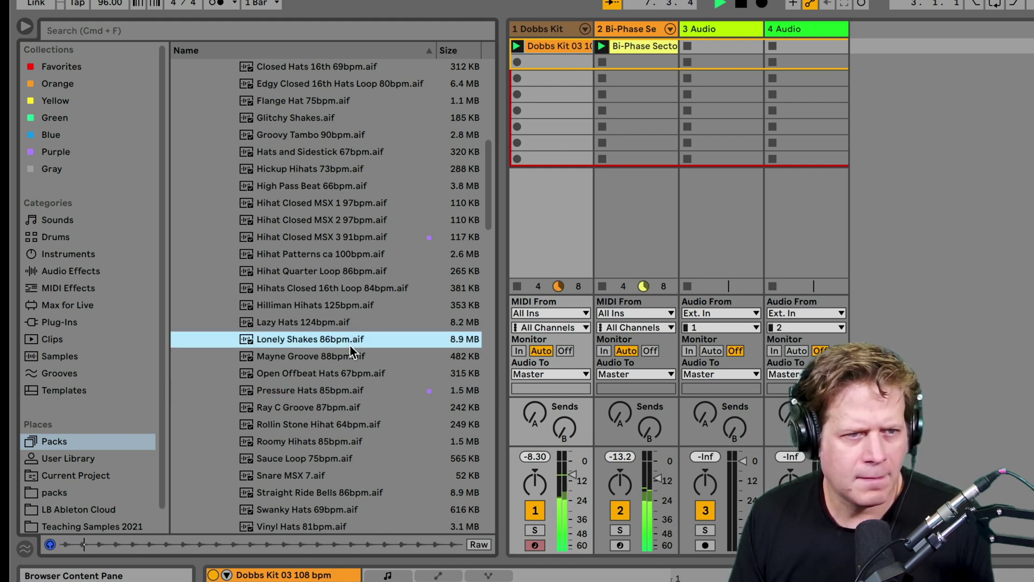
pyautogui.click(345, 322)
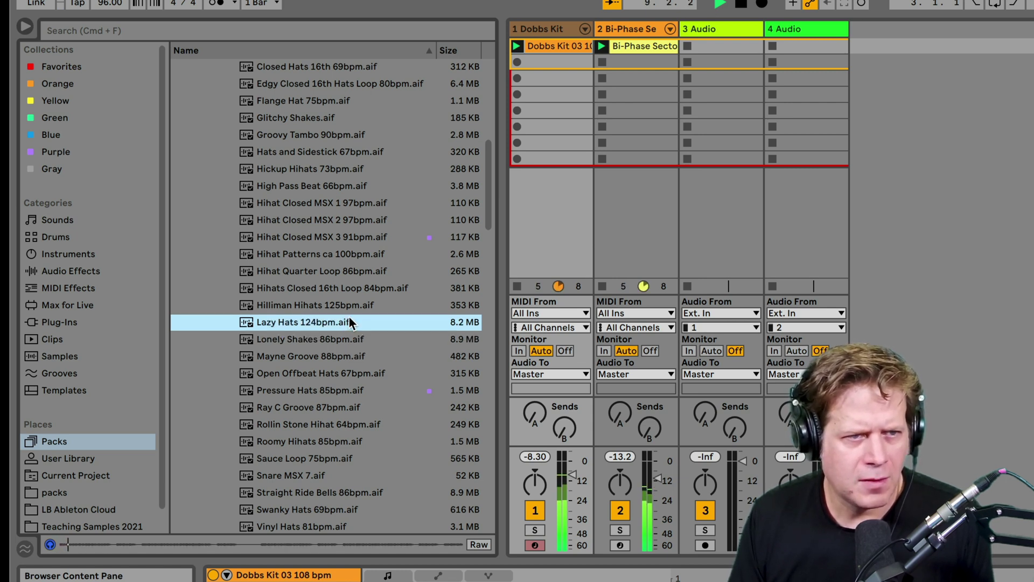
pyautogui.click(351, 241)
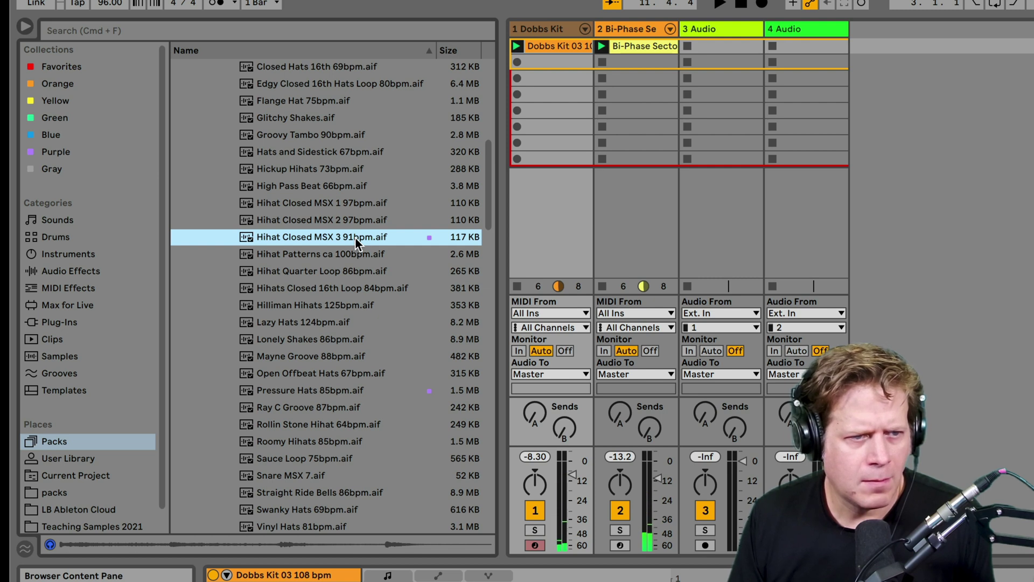
pyautogui.press('space')
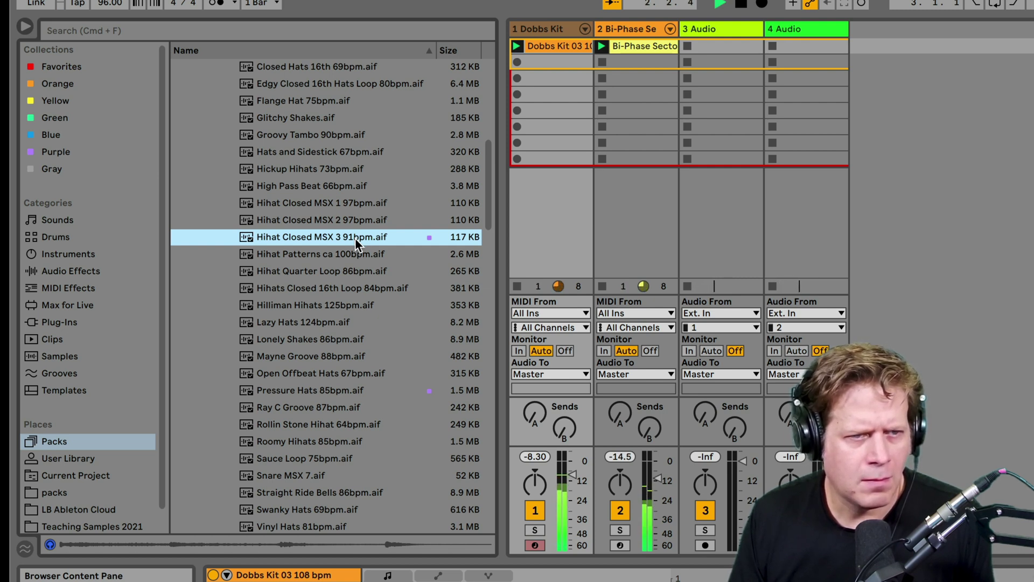
pyautogui.click(349, 390)
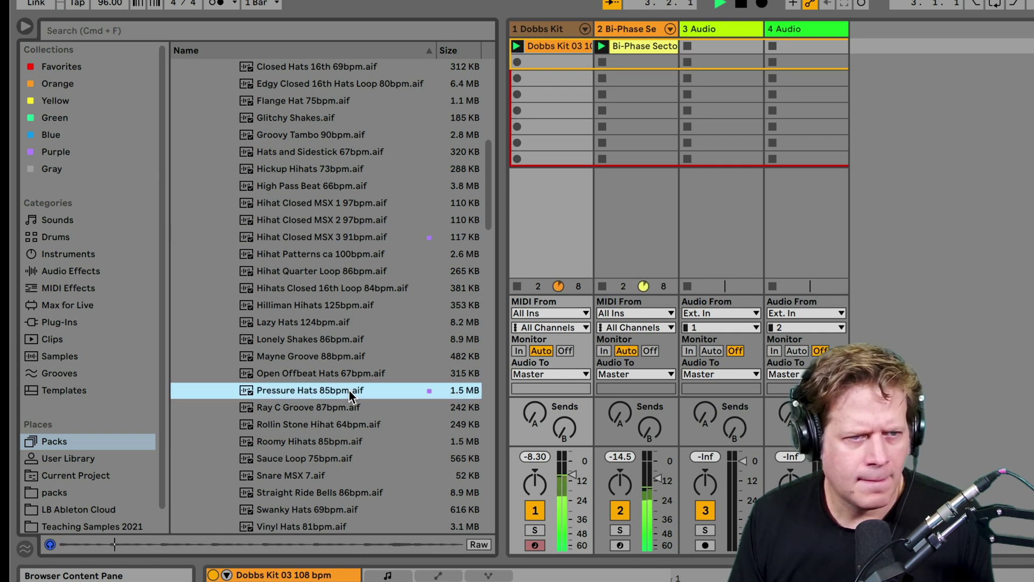
# - Add Pressure Hats 85bpm to track 3 in scene 1, playing and toggling Bi-Phase to compare
pyautogui.moveTo(342, 389); pyautogui.dragTo(737, 48)
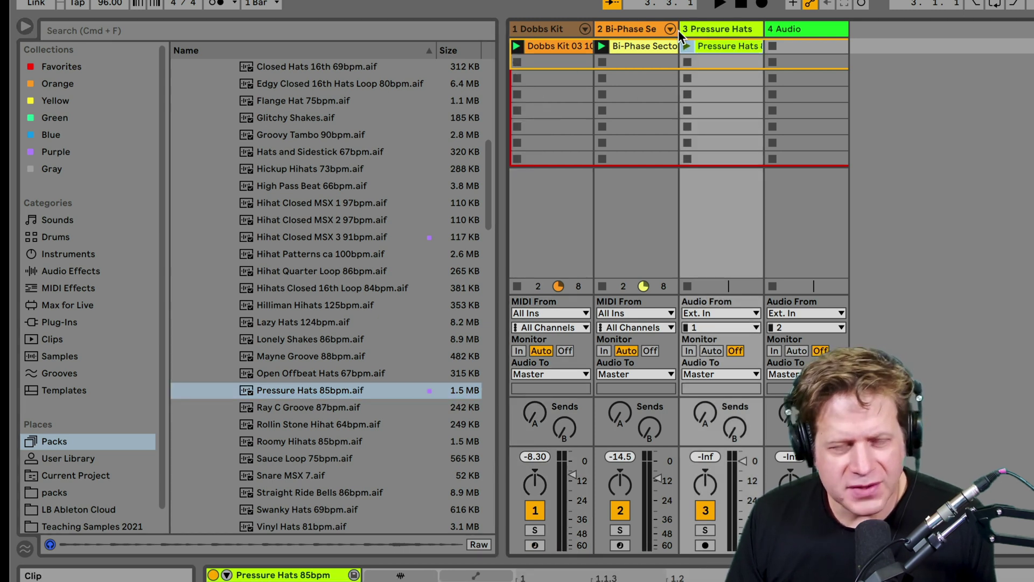
pyautogui.press('space')
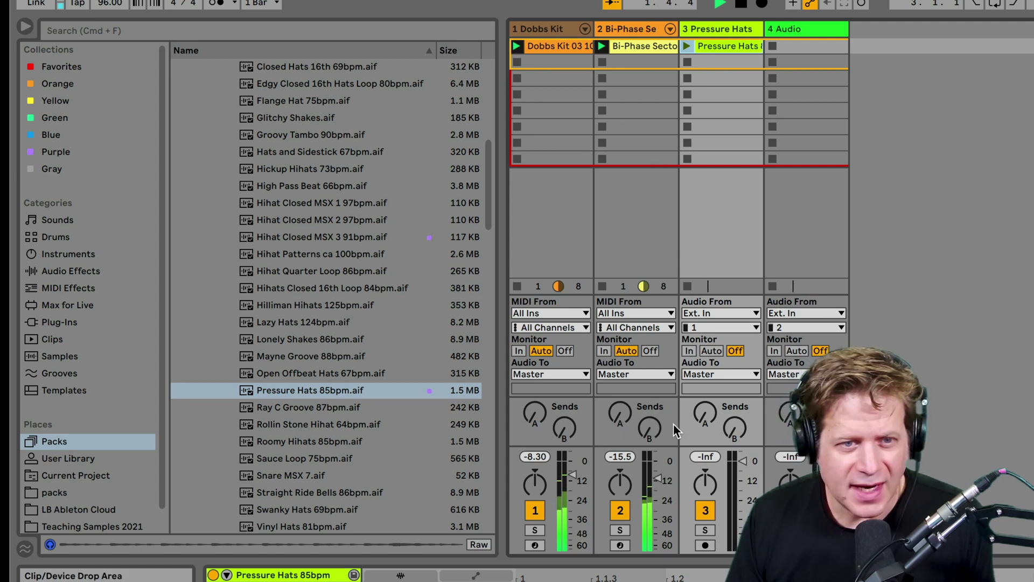
pyautogui.click(603, 63)
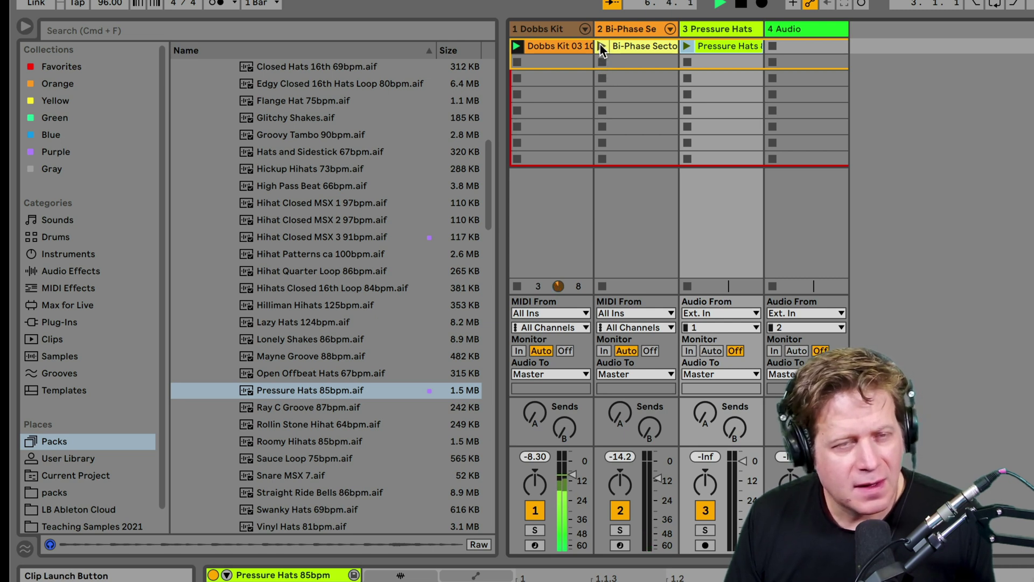
pyautogui.click(600, 44)
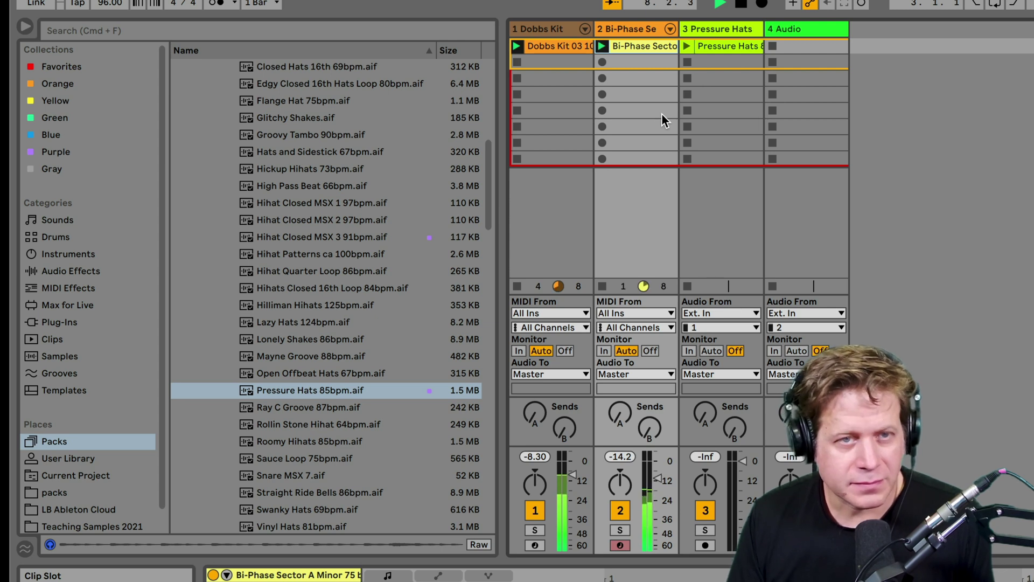
pyautogui.press('space')
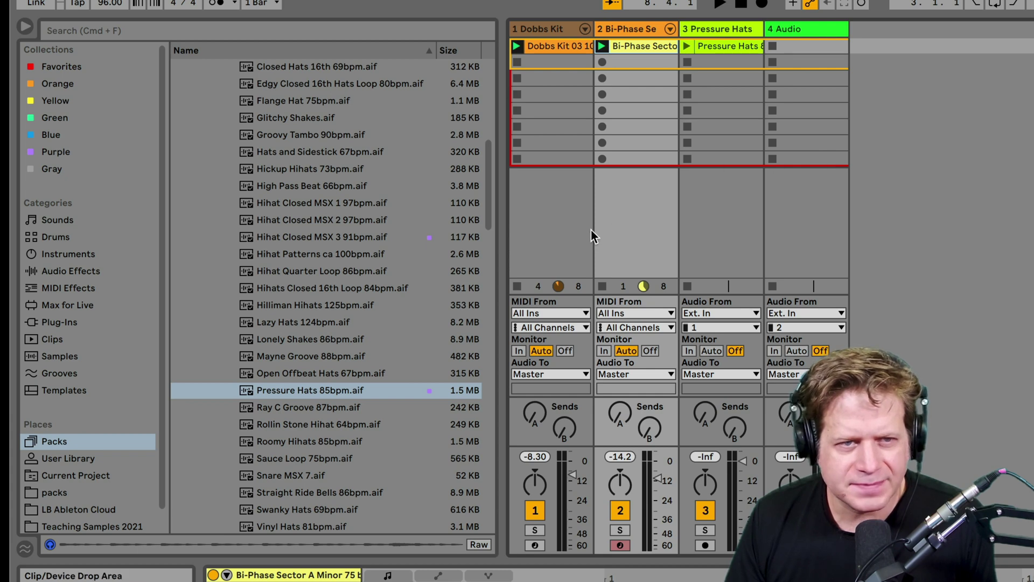
# - Stop all clips, replay scene 1, lower Pressure Hats to about -12 dB, and stop playback
pyautogui.click(603, 287)
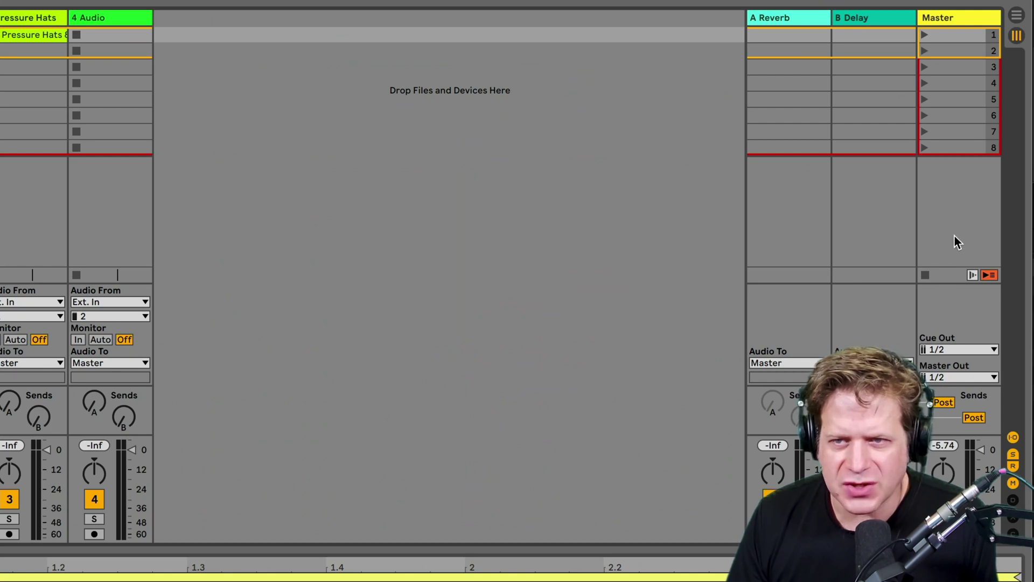
pyautogui.click(926, 275)
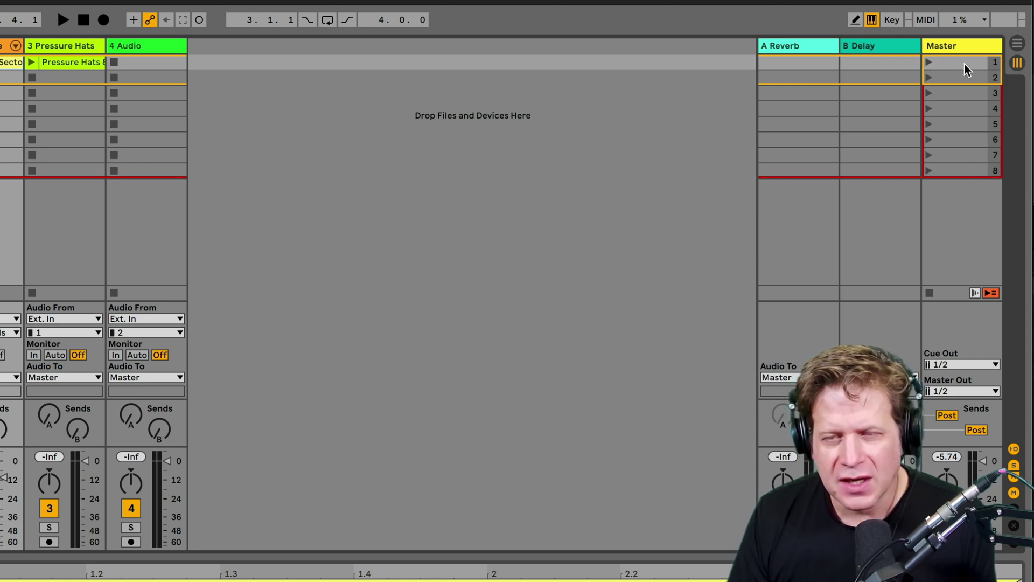
pyautogui.click(930, 61)
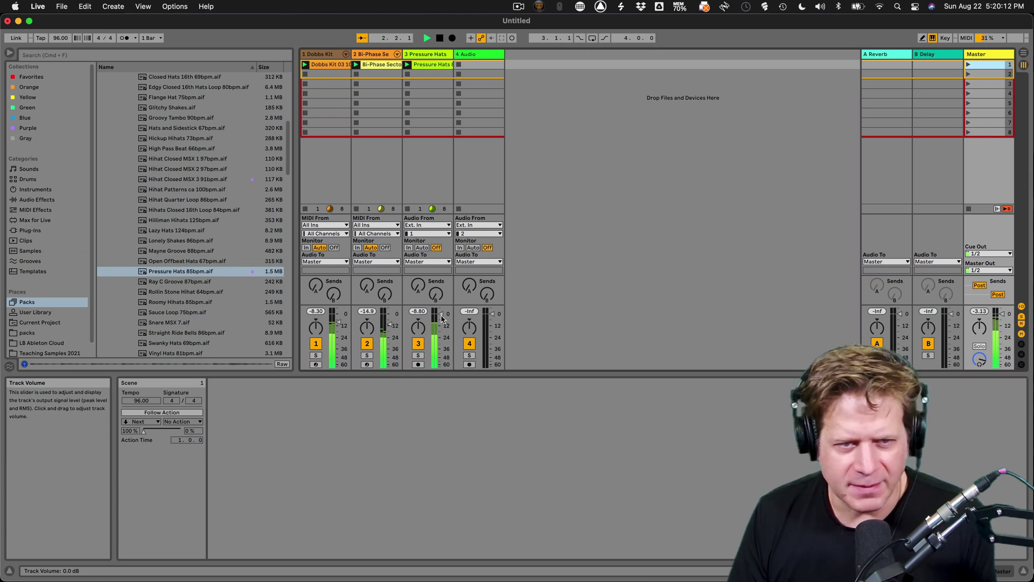
pyautogui.moveTo(442, 319); pyautogui.dragTo(441, 324)
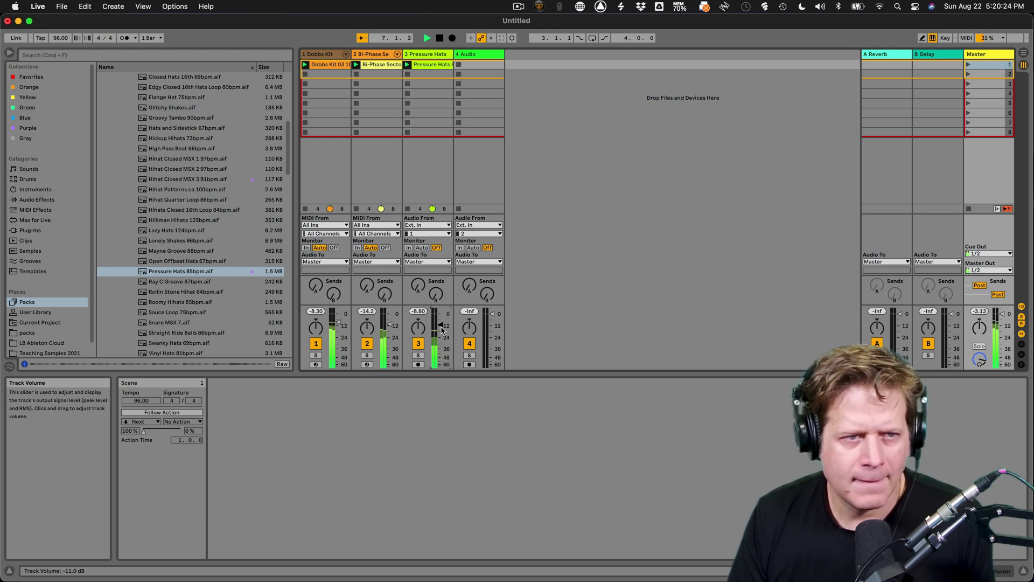
pyautogui.press('space')
# - Put the Lonely Shakes 86bpm loop on track 4 in scene 1 and lower it to about -9 dB
pyautogui.click(199, 242)
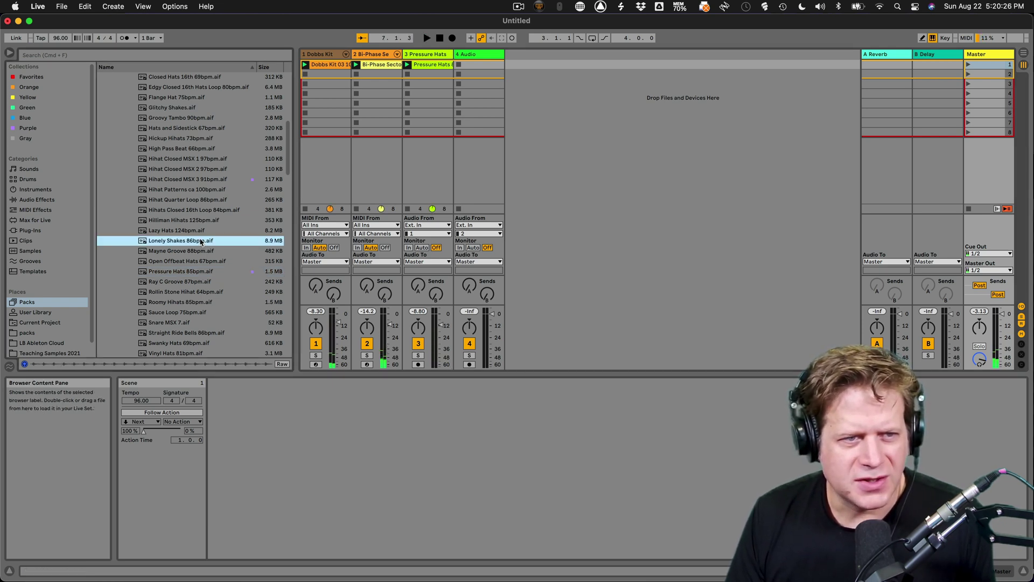
pyautogui.moveTo(198, 242); pyautogui.dragTo(482, 70)
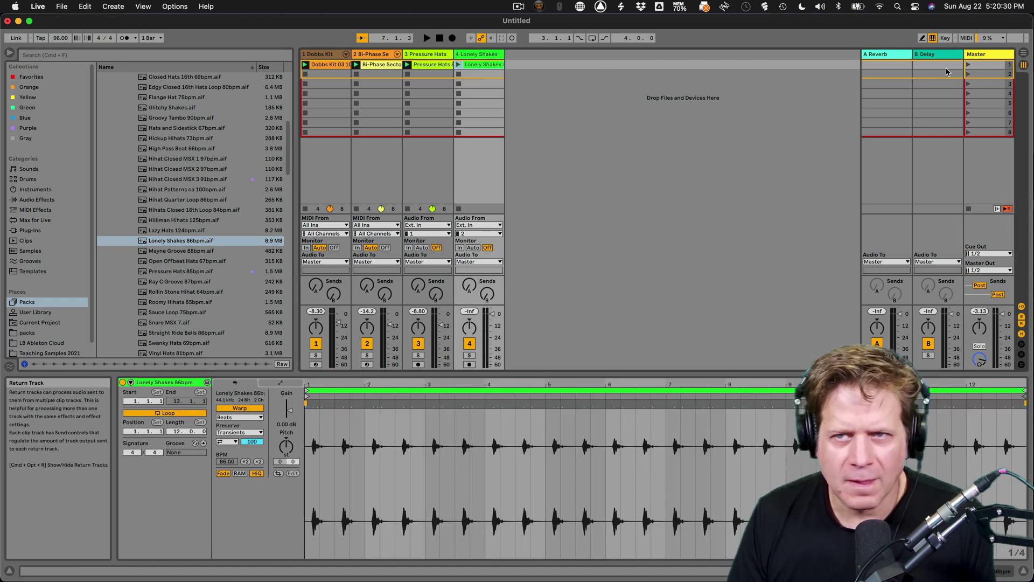
pyautogui.click(968, 64)
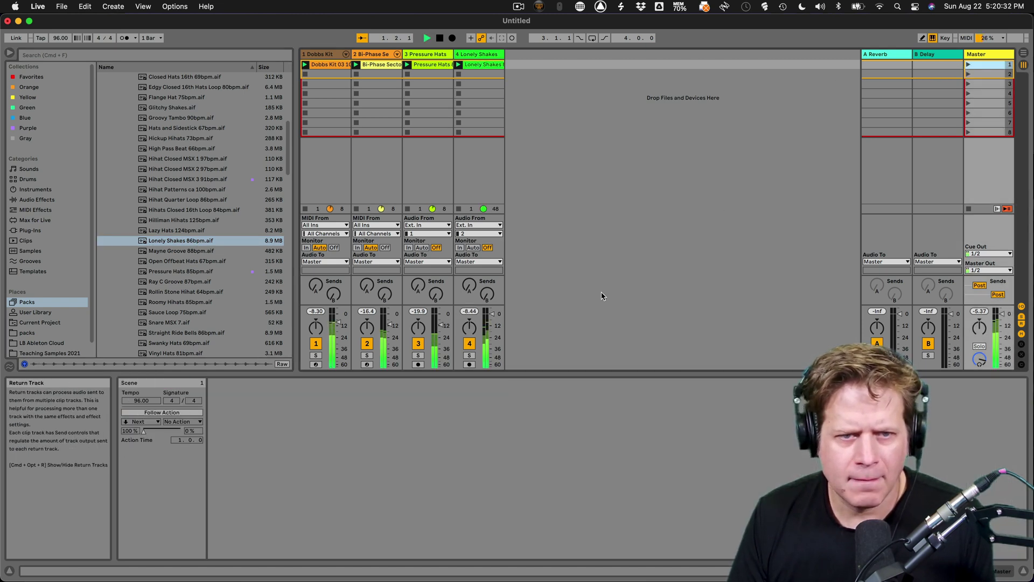
pyautogui.moveTo(491, 319); pyautogui.dragTo(490, 323)
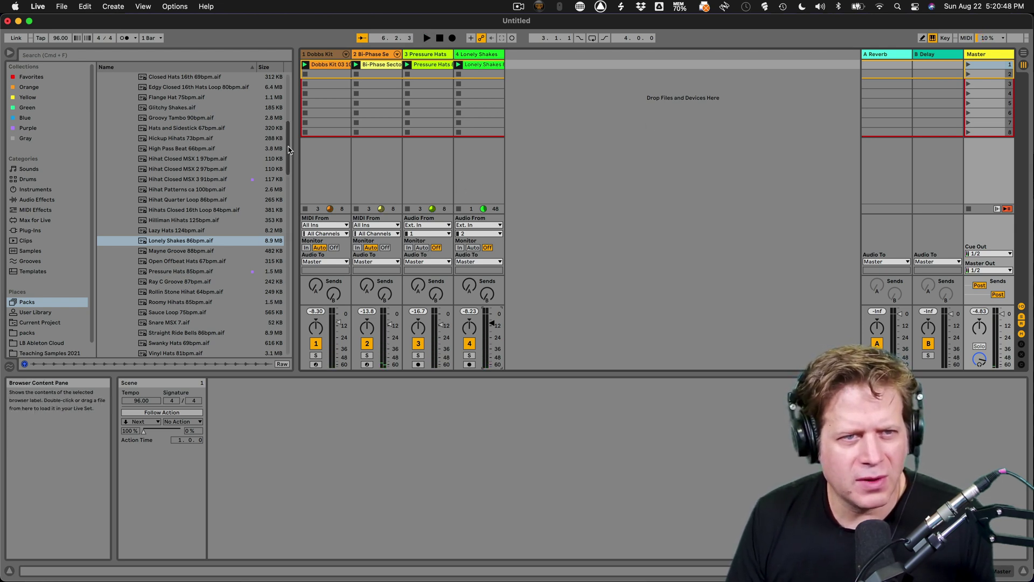
# - Browse to Music Loops > Bass Loops and add Bass Am Progression 108bpm.aif as a fifth track
pyautogui.scroll(10, 215, 178)
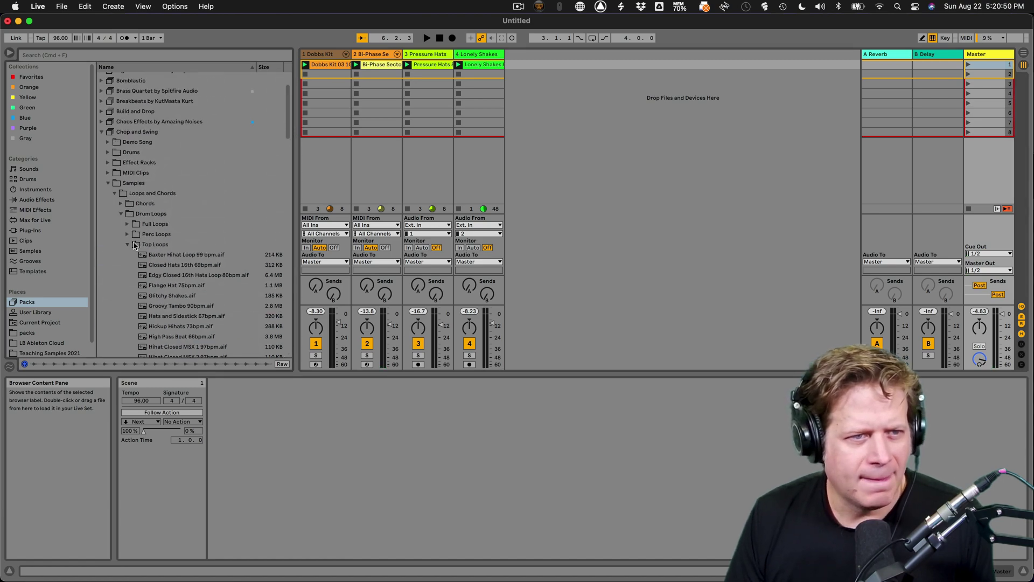
pyautogui.click(127, 244)
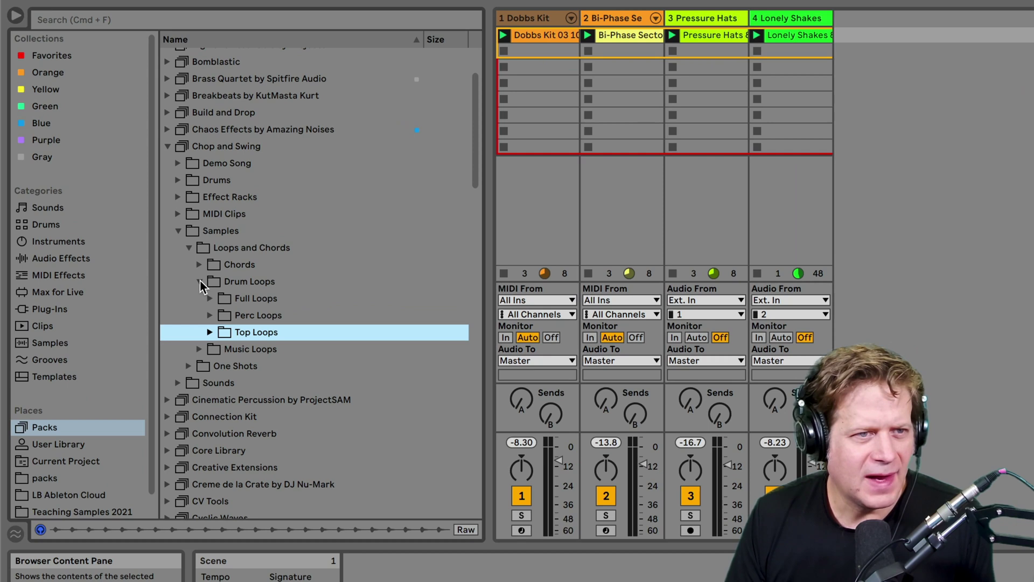
pyautogui.click(200, 281)
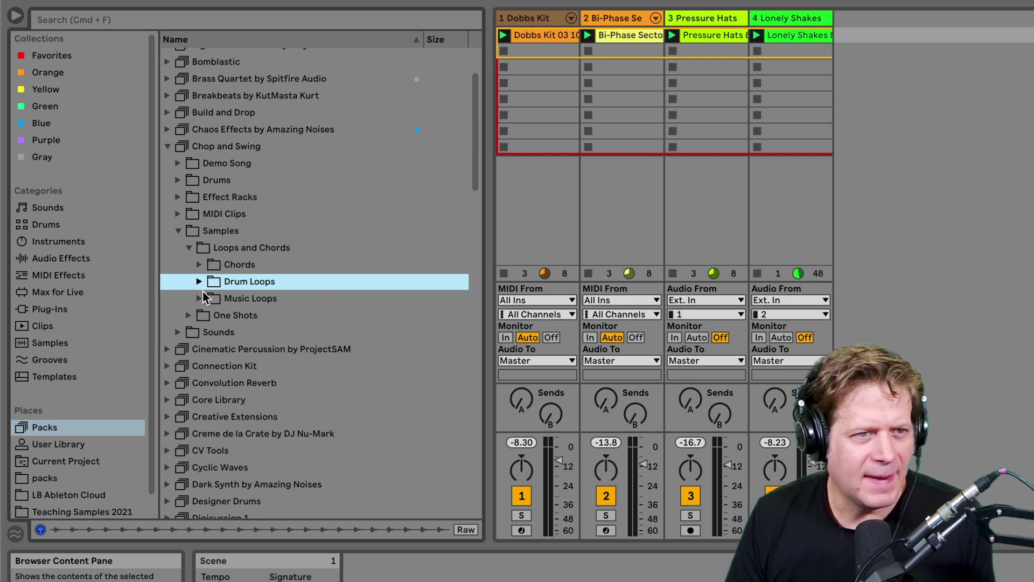
pyautogui.click(199, 298)
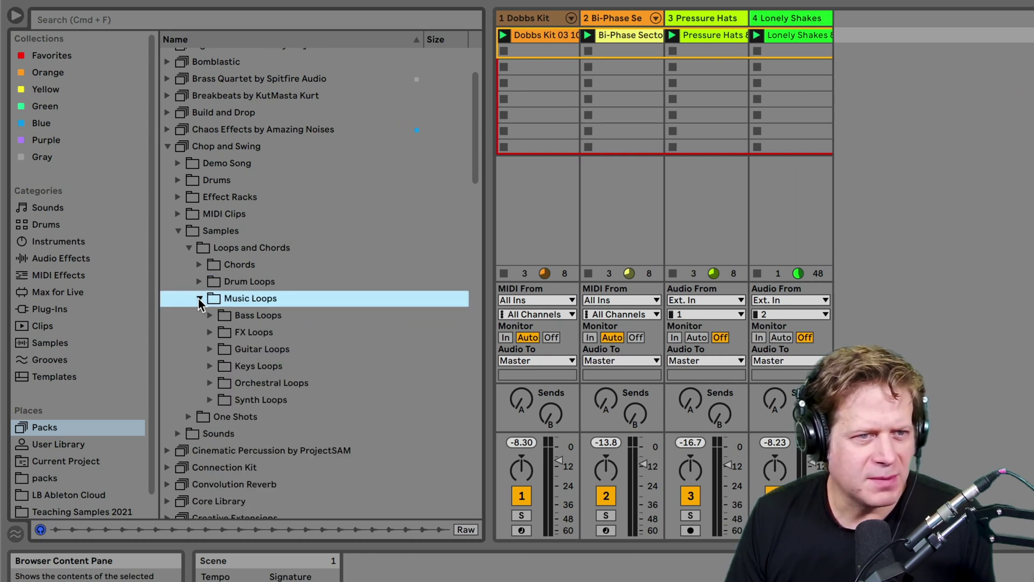
pyautogui.click(210, 316)
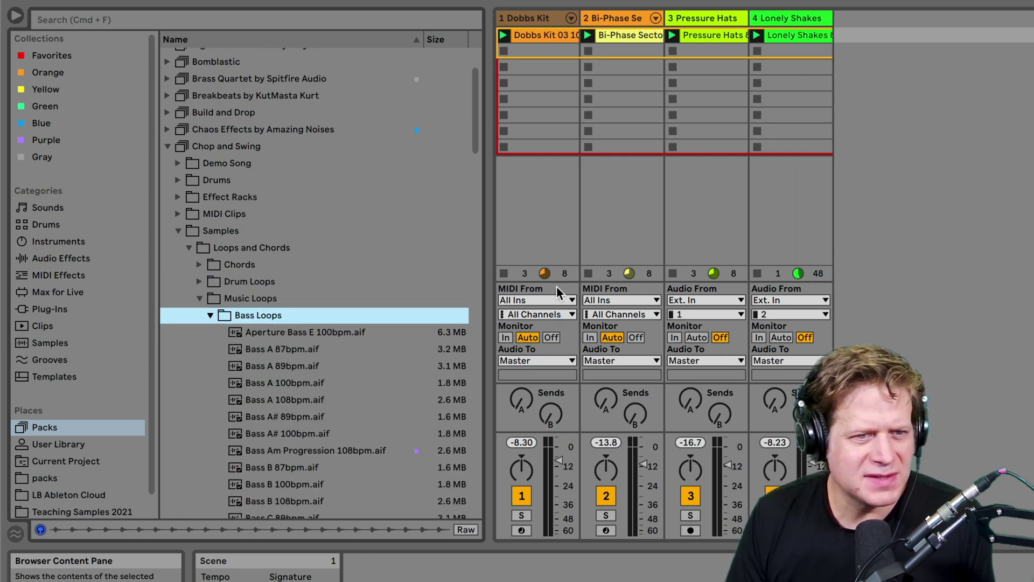
pyautogui.moveTo(479, 137); pyautogui.dragTo(476, 182)
pyautogui.click(329, 249)
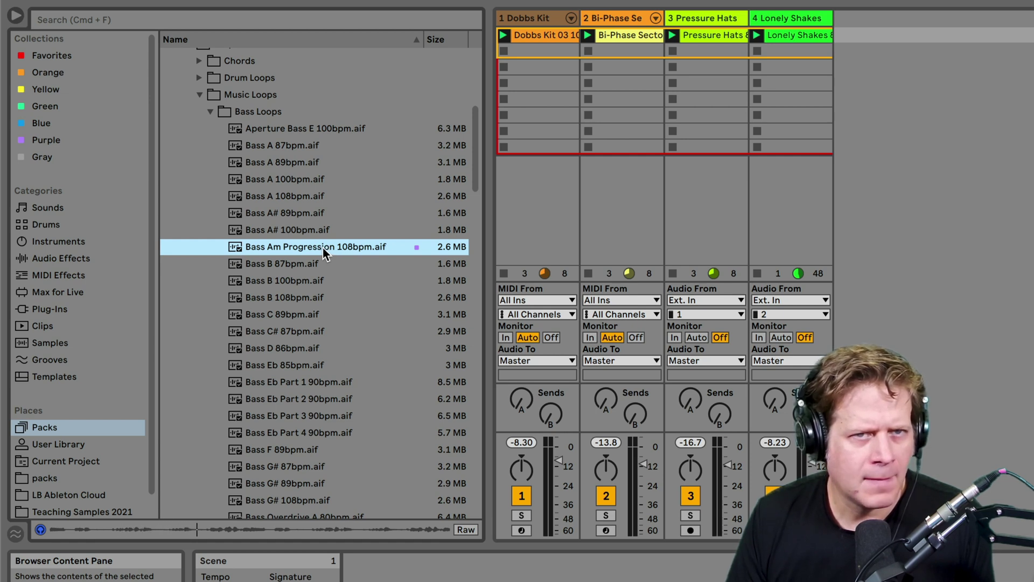
pyautogui.moveTo(322, 248); pyautogui.dragTo(872, 32)
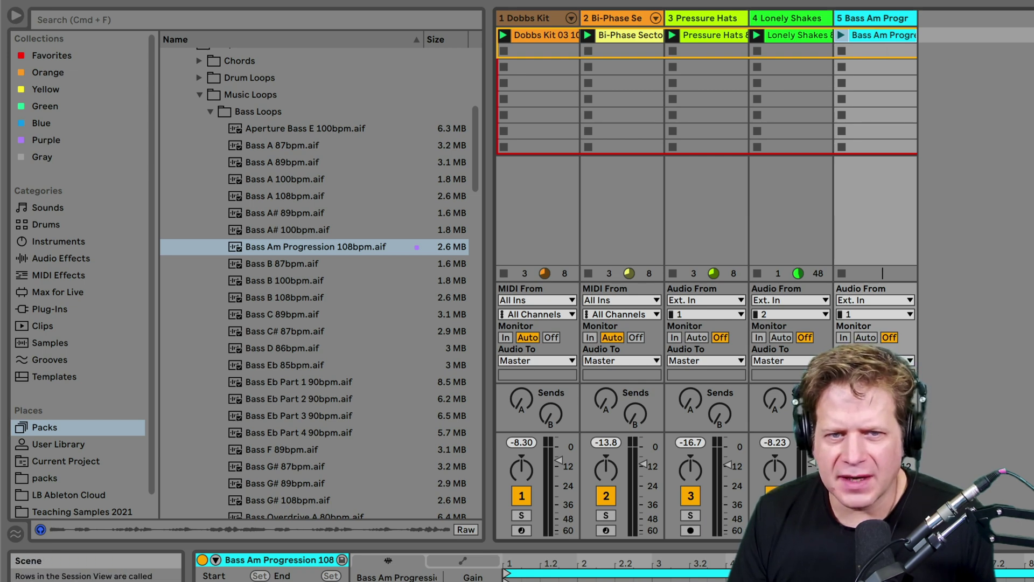
# - Relaunch scene 1, set the bass track to -3.00 dB, and show the Bass Am Progression clip's details
pyautogui.press('Return')
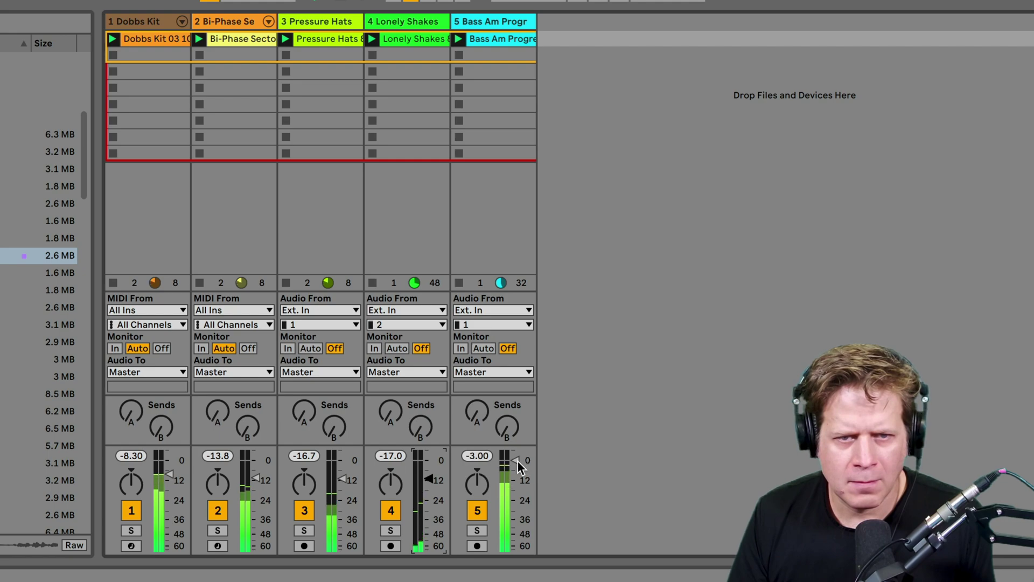
pyautogui.moveTo(517, 460); pyautogui.dragTo(518, 455)
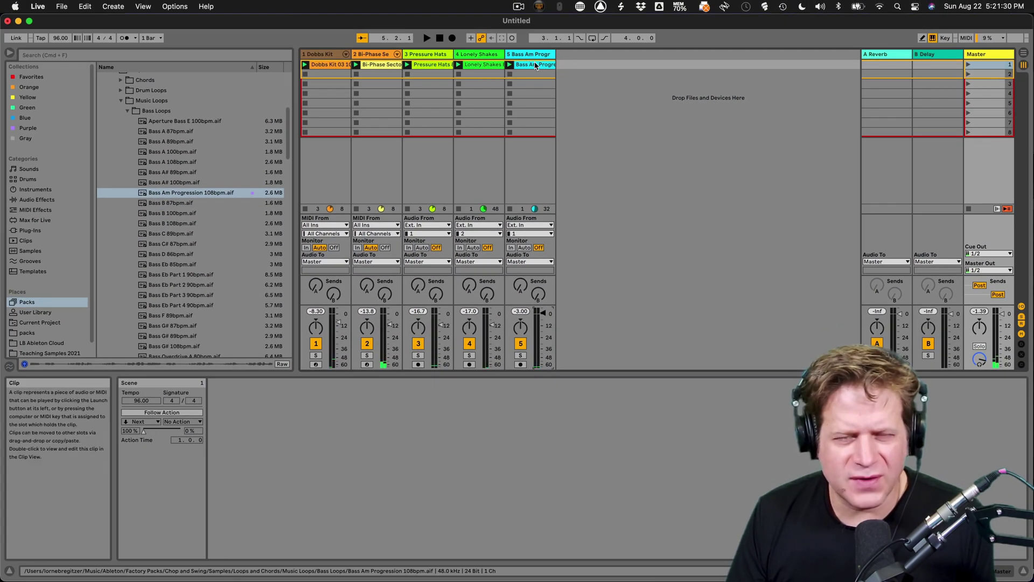
pyautogui.click(533, 64)
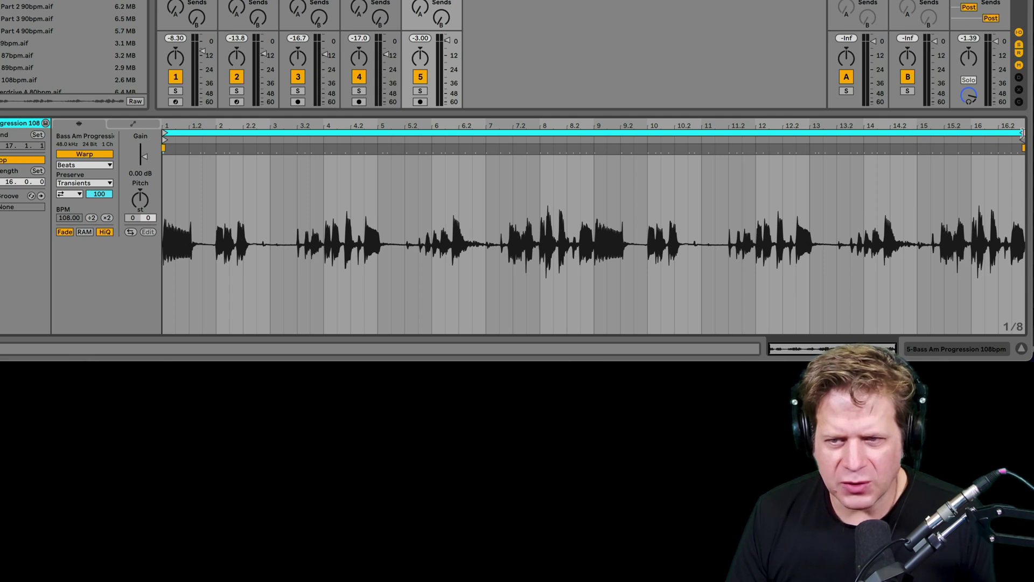
# - Shorten the Bass Am Progression clip's loop to its first 4 bars and play it back
pyautogui.moveTo(1022, 133); pyautogui.dragTo(377, 156)
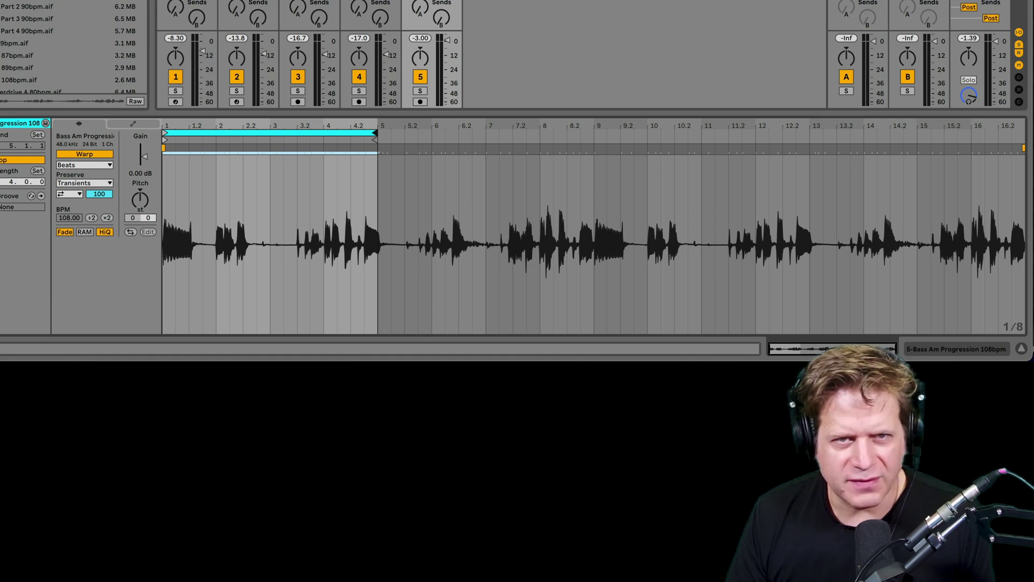
pyautogui.press('space')
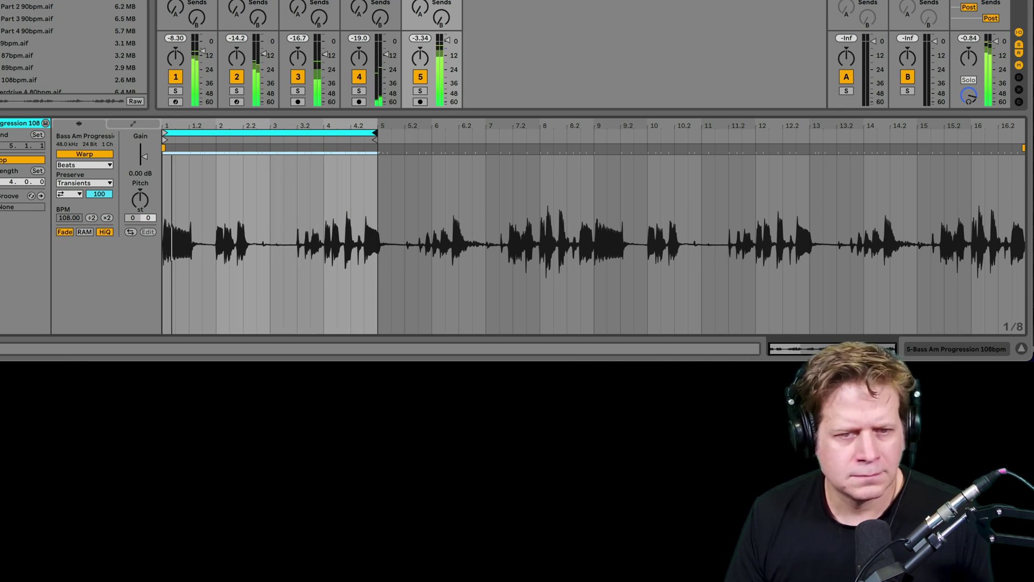
pyautogui.press('space')
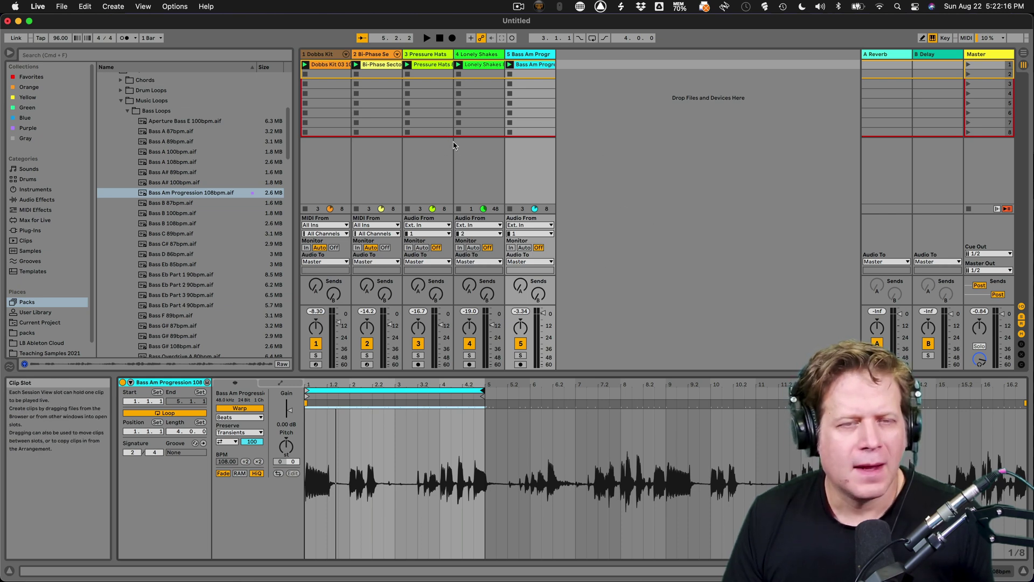
pyautogui.press('space')
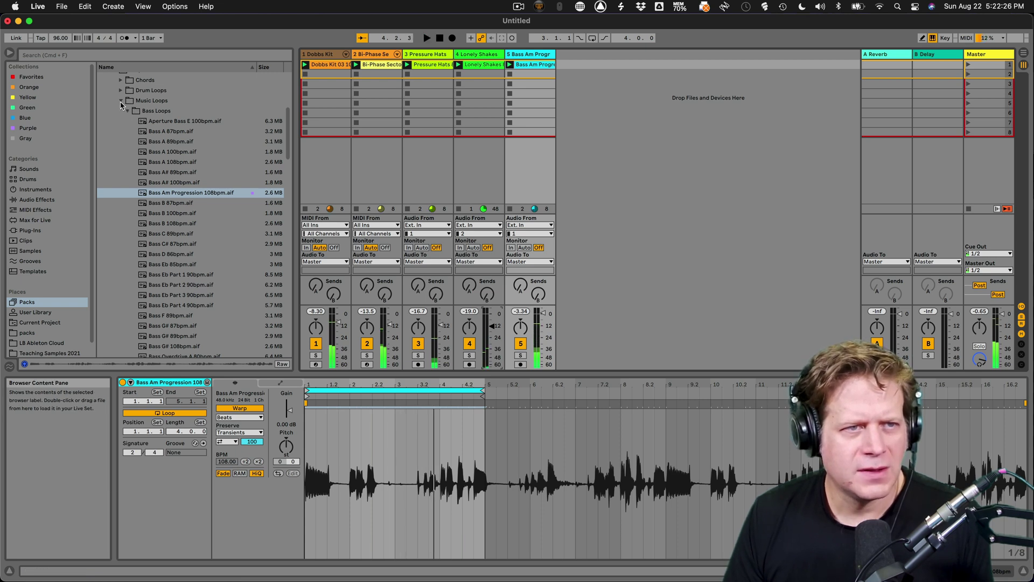
# - Browse to Music Loops > Synth Loops and add Distant Whistles Bbm 98bpm.aif as a sixth track
pyautogui.click(121, 101)
pyautogui.scroll(3, 160, 155)
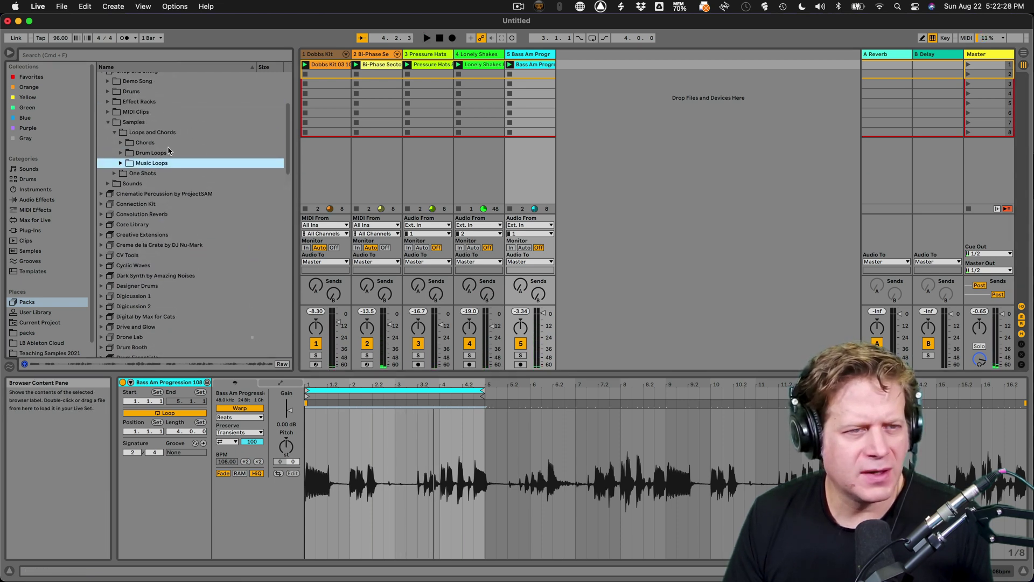
pyautogui.click(115, 133)
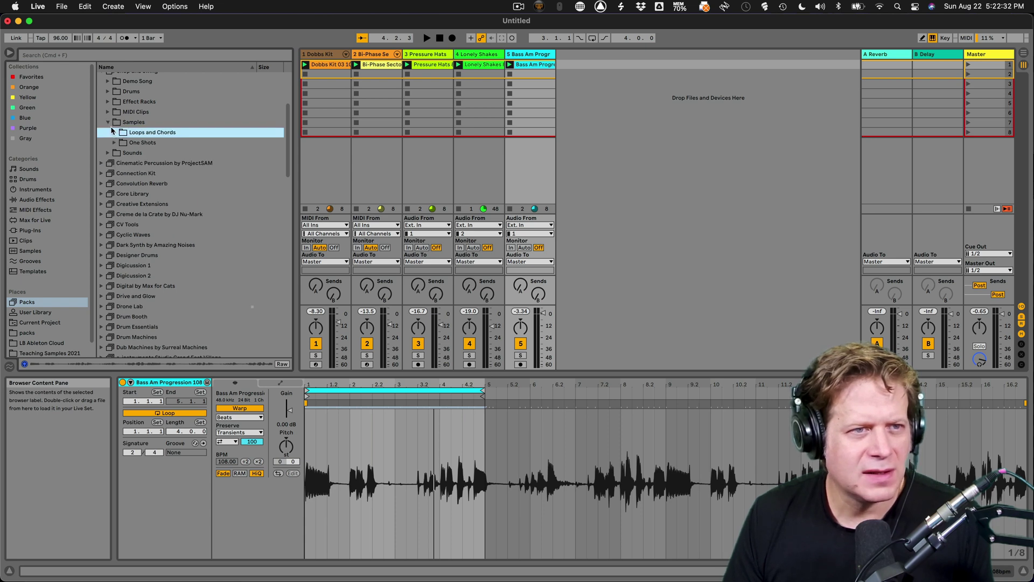
pyautogui.click(115, 133)
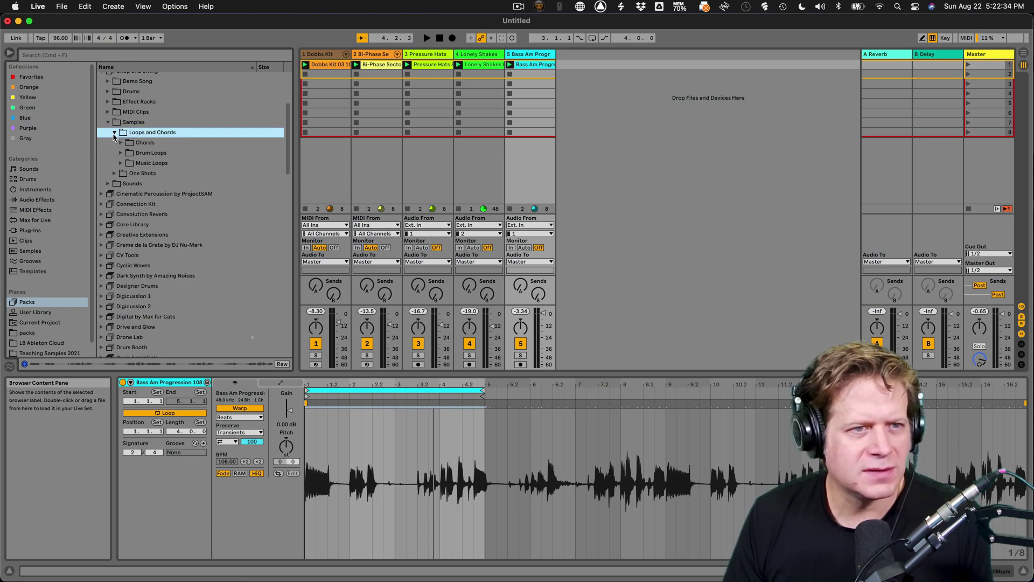
pyautogui.click(121, 163)
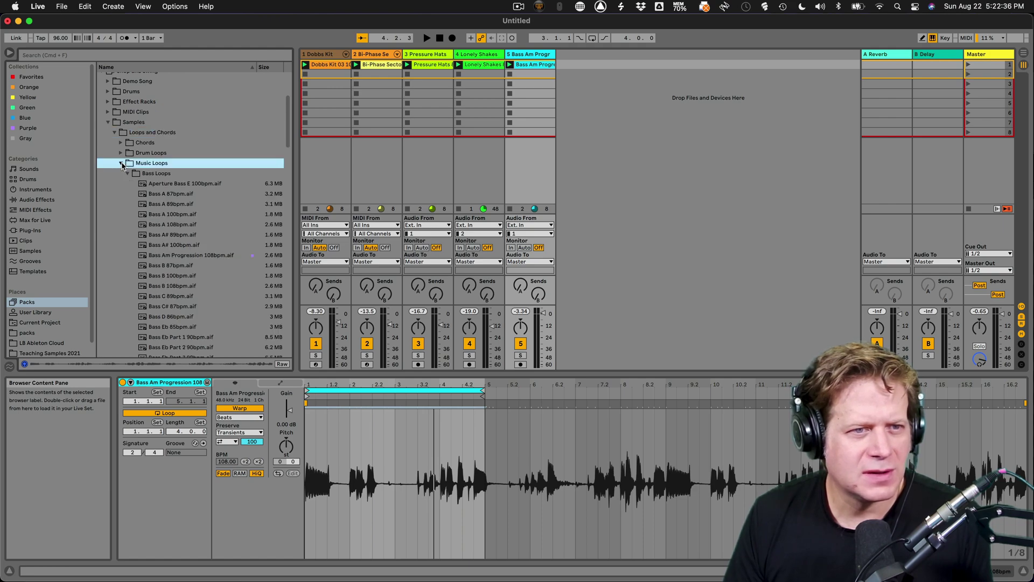
pyautogui.click(128, 173)
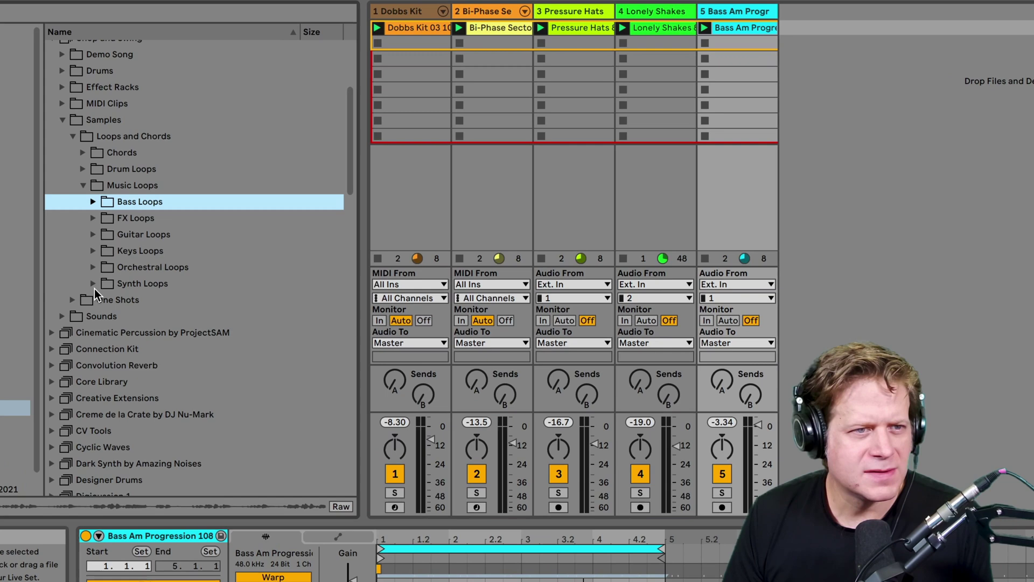
pyautogui.click(101, 269)
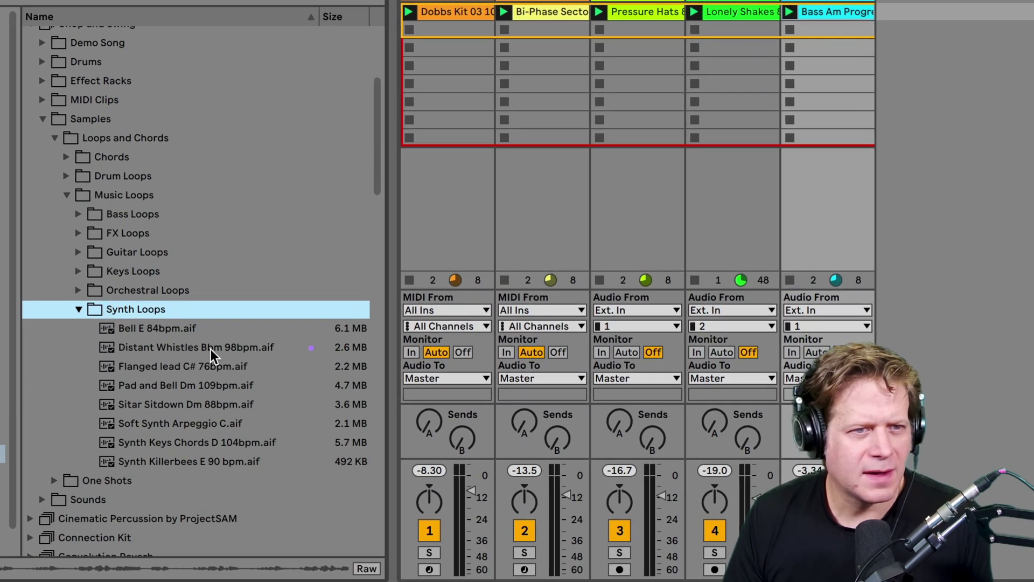
pyautogui.click(212, 349)
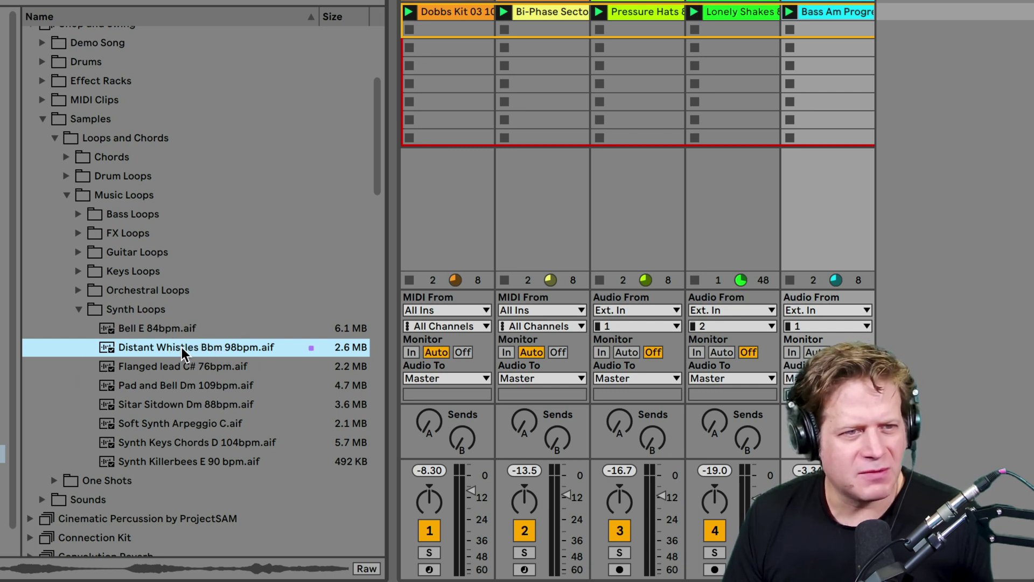
pyautogui.moveTo(183, 347); pyautogui.dragTo(937, 14)
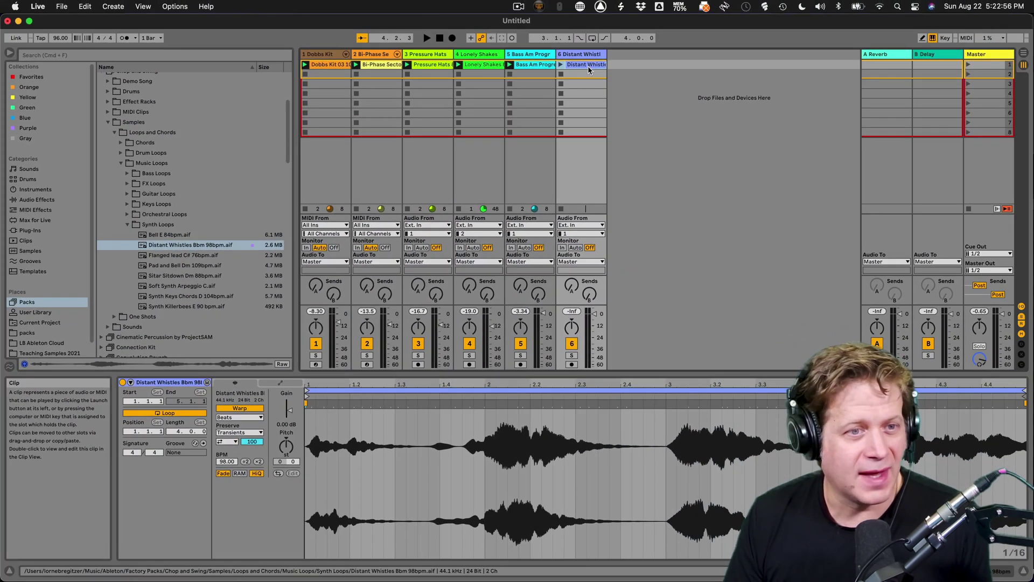
# - Launch the Distant Whistles clip, turn its track down to about -11.7 dB, and stop playback
pyautogui.click(561, 64)
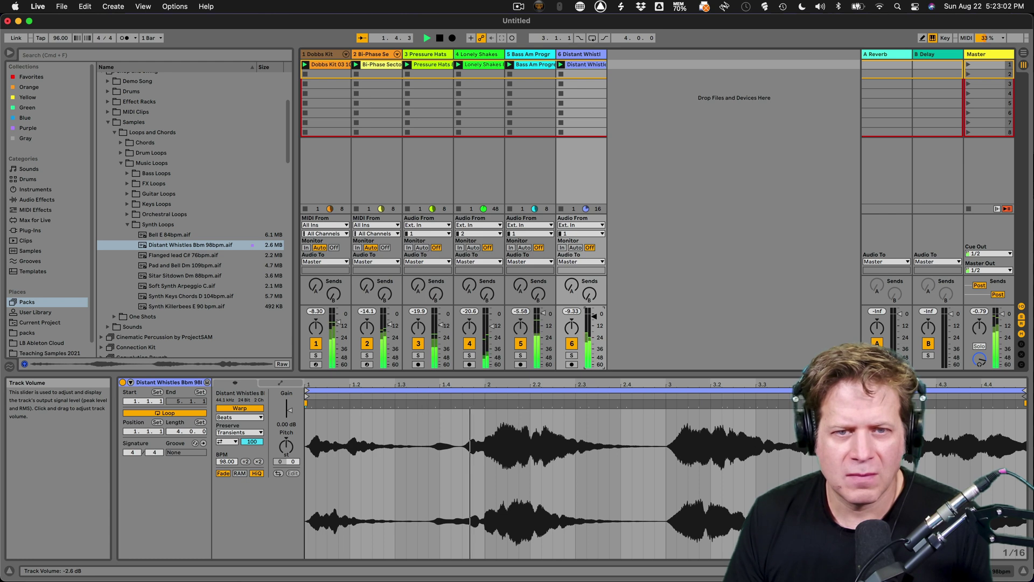
pyautogui.moveTo(595, 315); pyautogui.dragTo(594, 318)
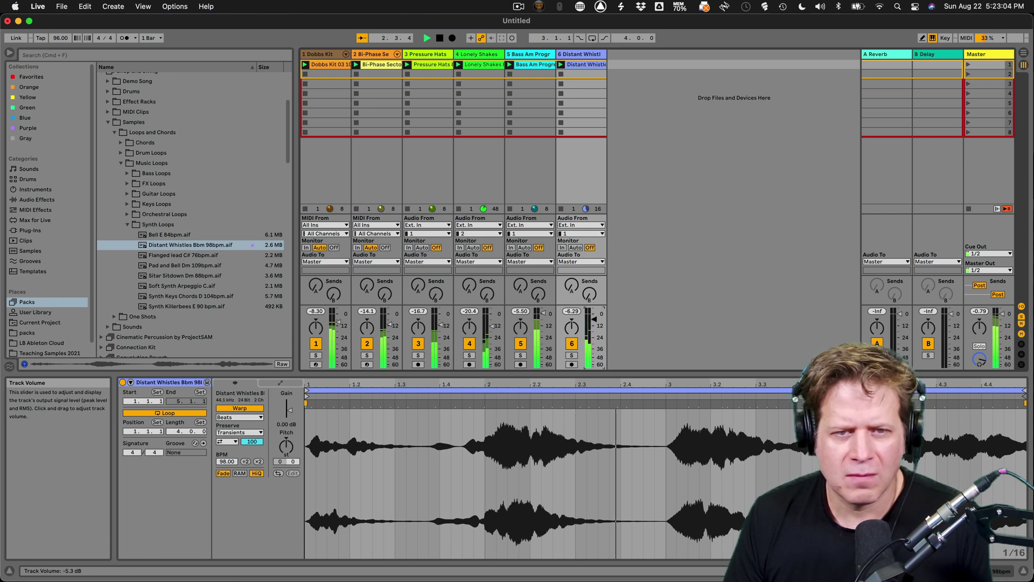
pyautogui.press('space')
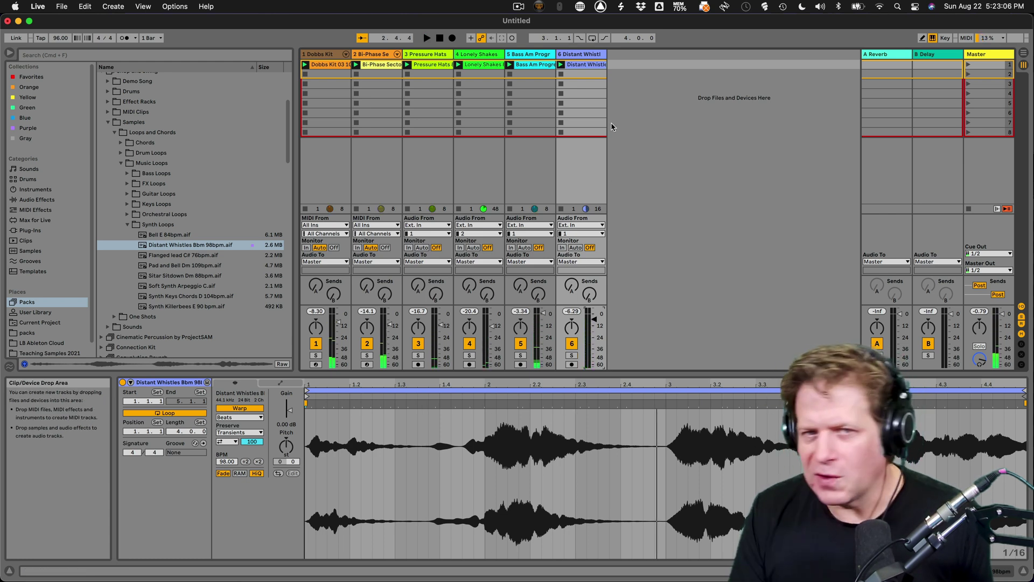
pyautogui.click(580, 65)
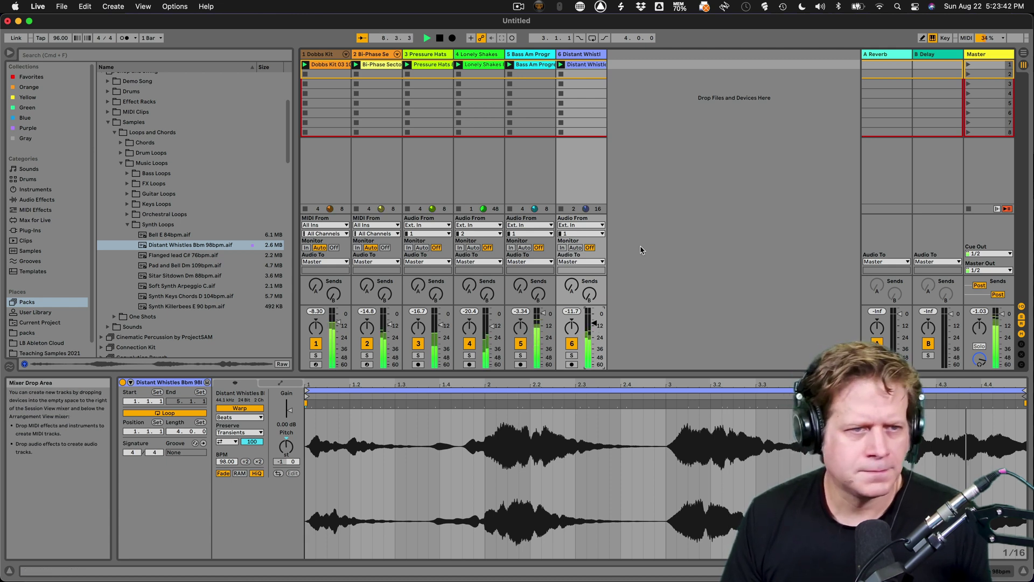
pyautogui.click(127, 224)
pyautogui.click(159, 193)
pyautogui.scroll(5, 190, 290)
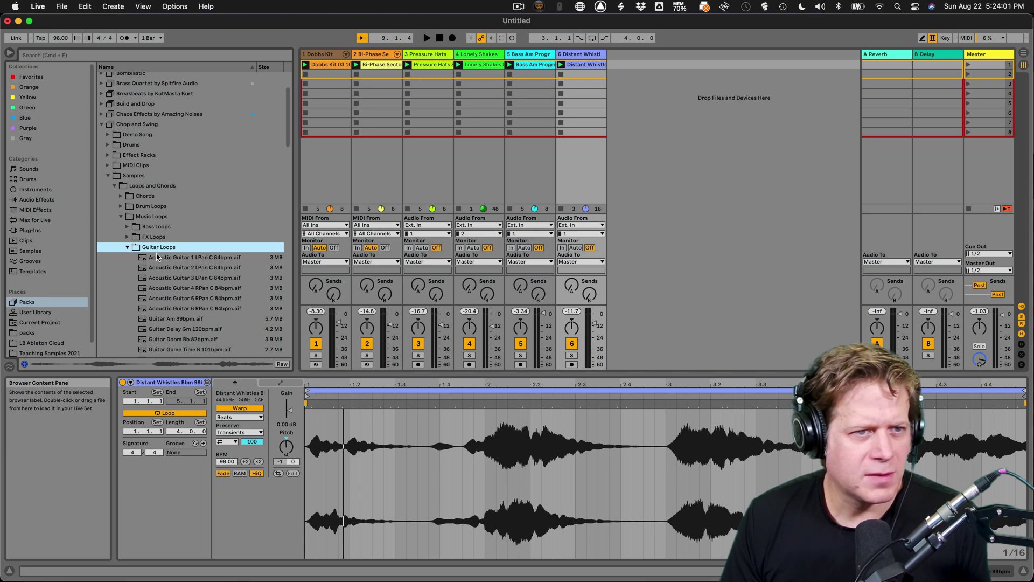
pyautogui.click(128, 248)
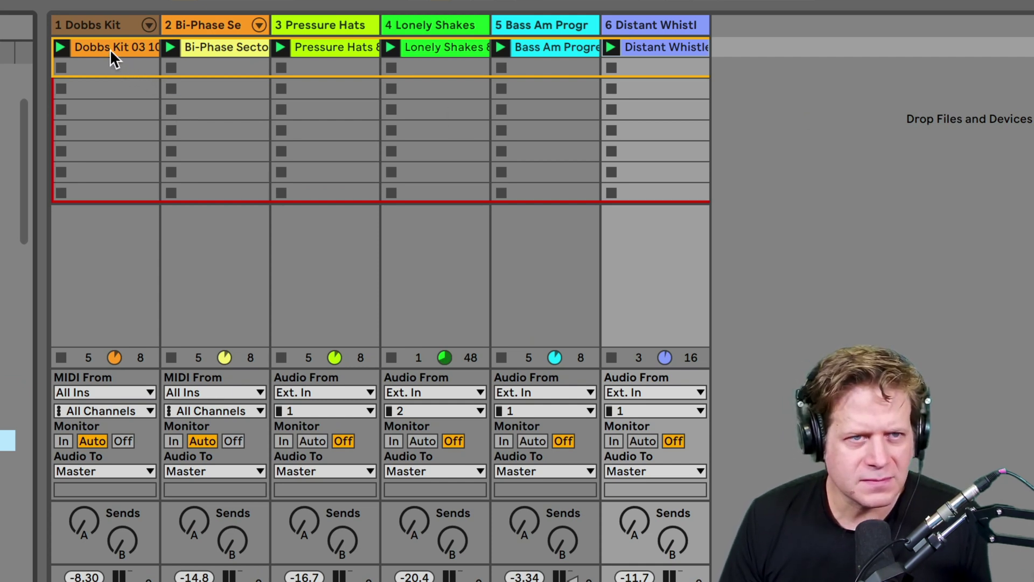
# - Copy the Dobbs Kit 03 and Bass Am Progression clips into scene 3, then audition it
pyautogui.moveTo(110, 49); pyautogui.dragTo(112, 88)
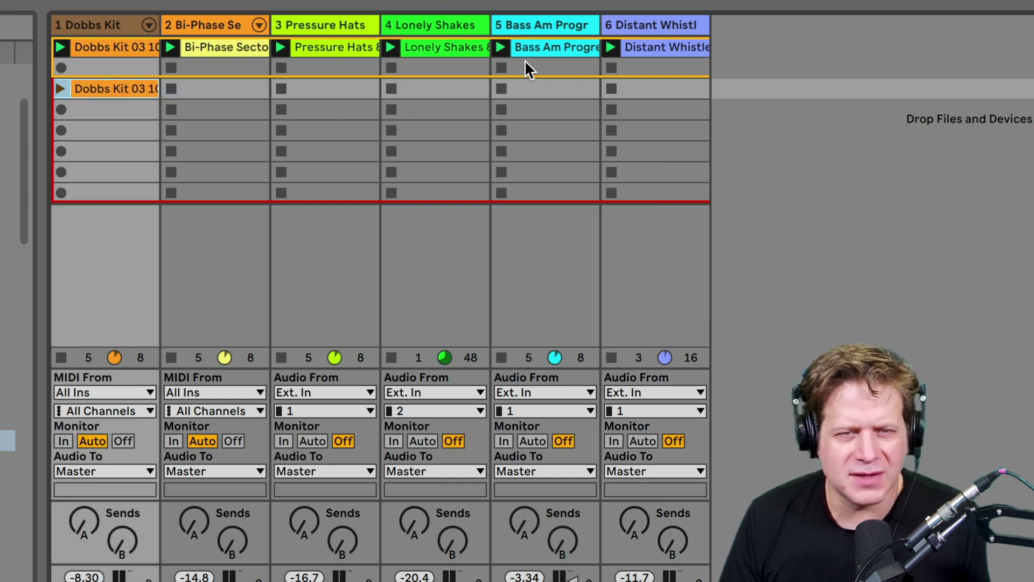
pyautogui.moveTo(535, 47); pyautogui.dragTo(541, 89)
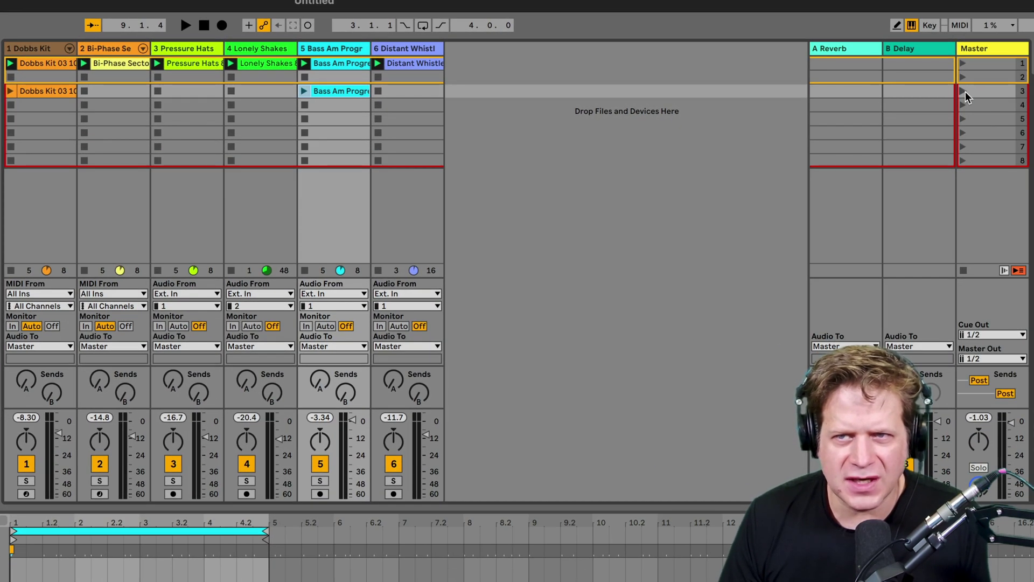
pyautogui.click(964, 92)
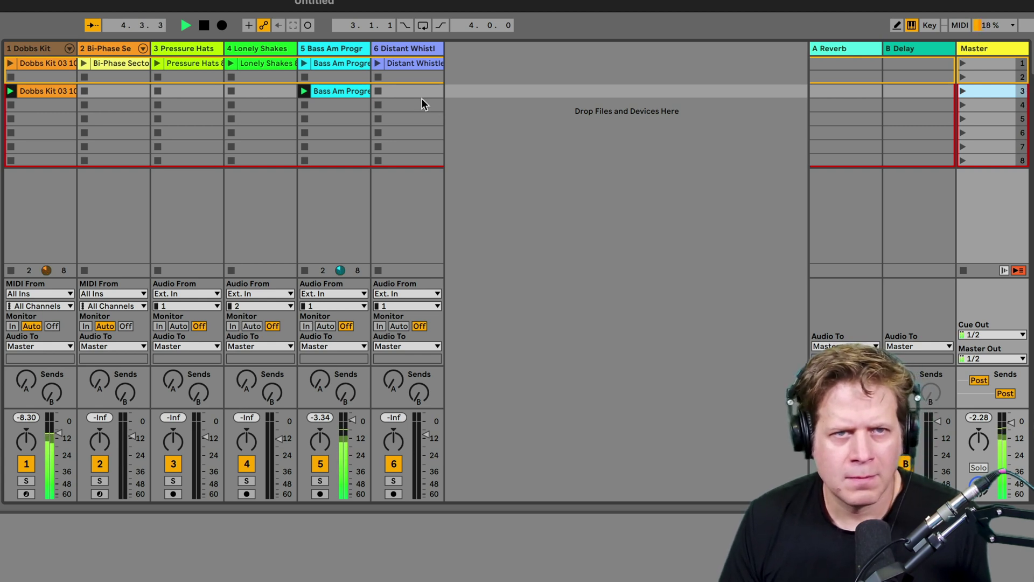
pyautogui.press('space')
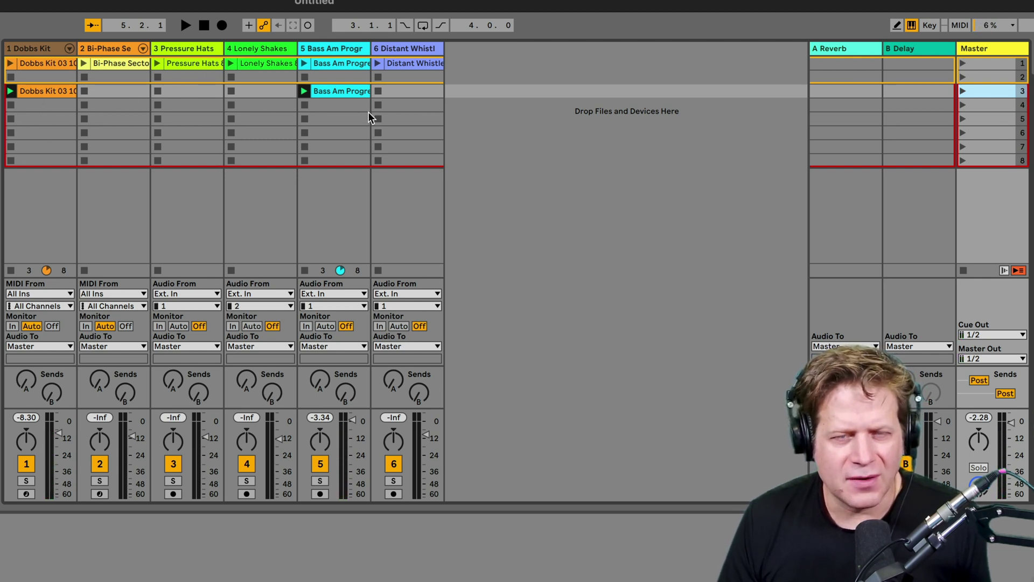
# - Duplicate scene 3 into scene 4, add the Pressure Hats clip, and launch it
pyautogui.rightClick(979, 91)
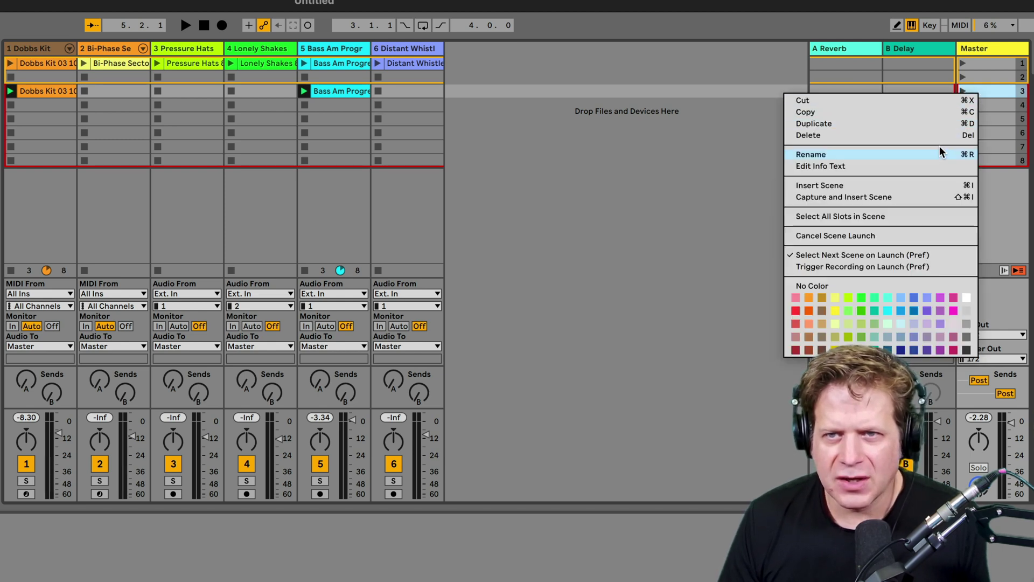
pyautogui.click(922, 124)
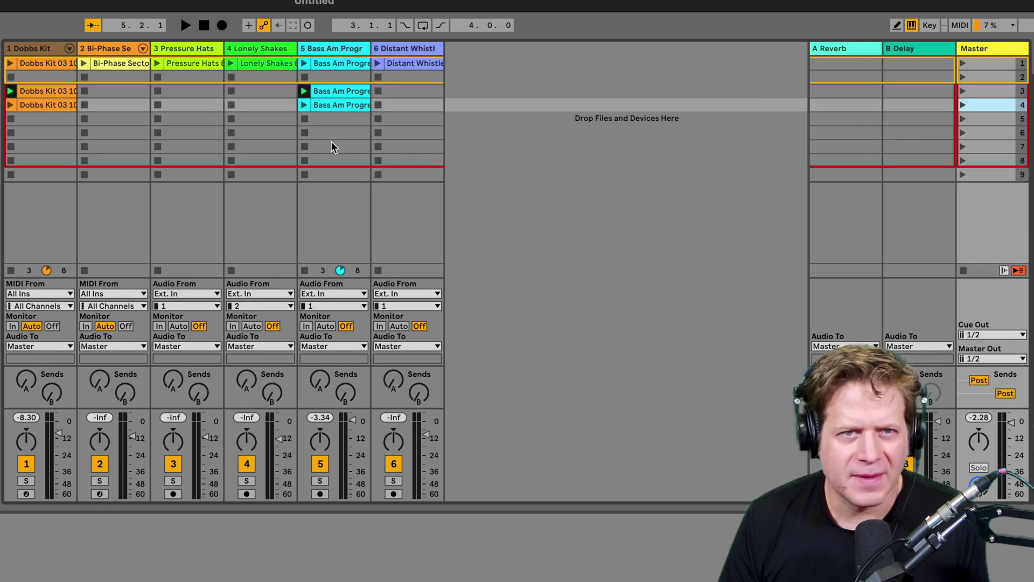
pyautogui.moveTo(180, 64); pyautogui.dragTo(183, 109)
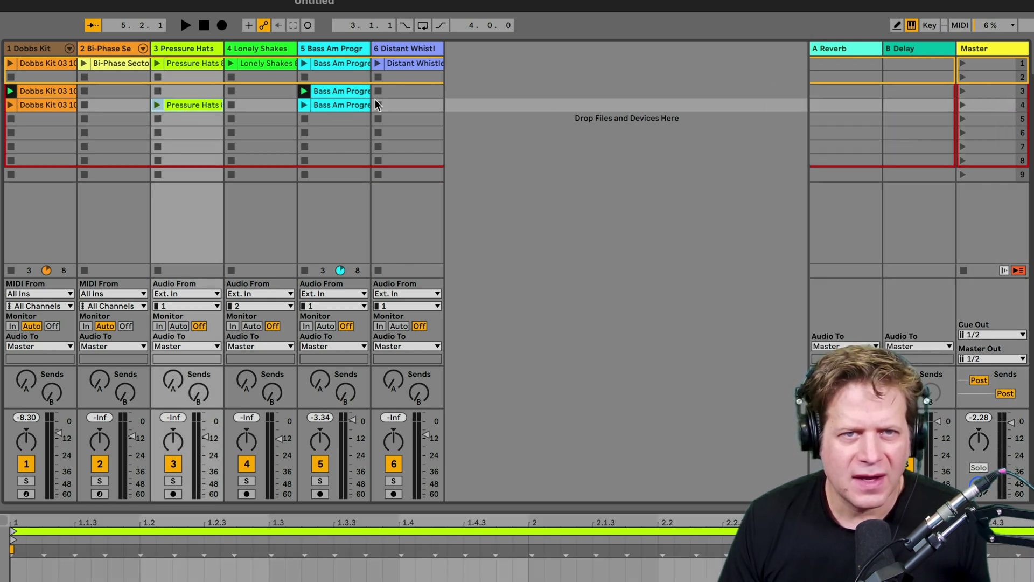
pyautogui.click(963, 105)
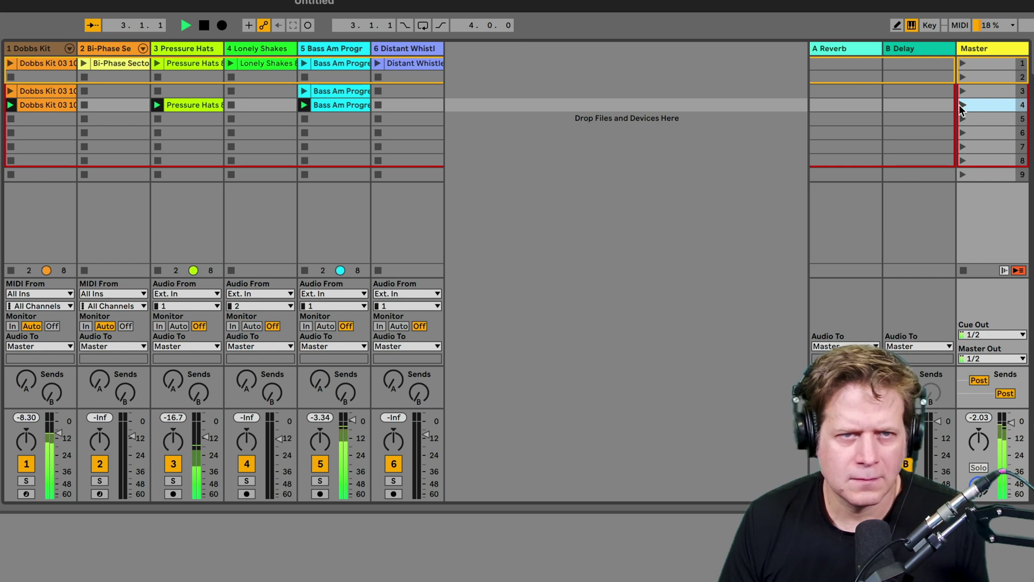
# - Duplicate scene 4 into scene 5, add the Bi-Phase and Lonely Shakes clips, and launch it
pyautogui.rightClick(987, 107)
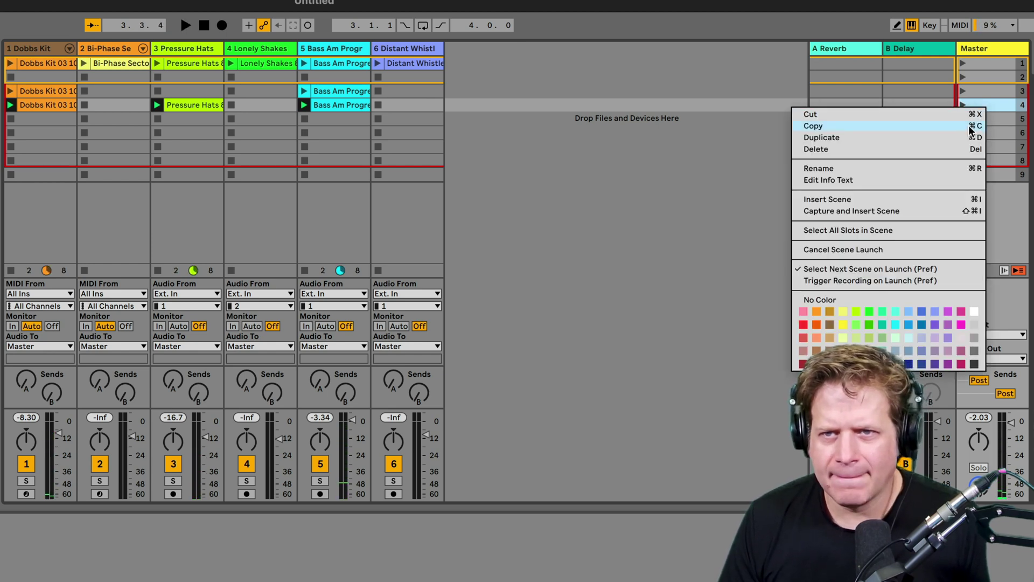
pyautogui.click(822, 138)
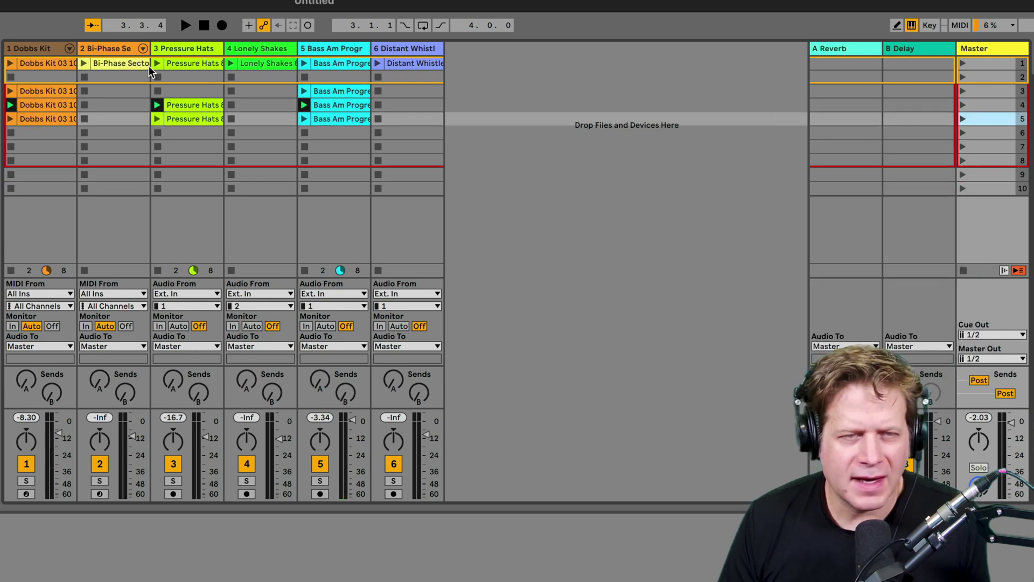
pyautogui.moveTo(127, 61); pyautogui.dragTo(130, 118)
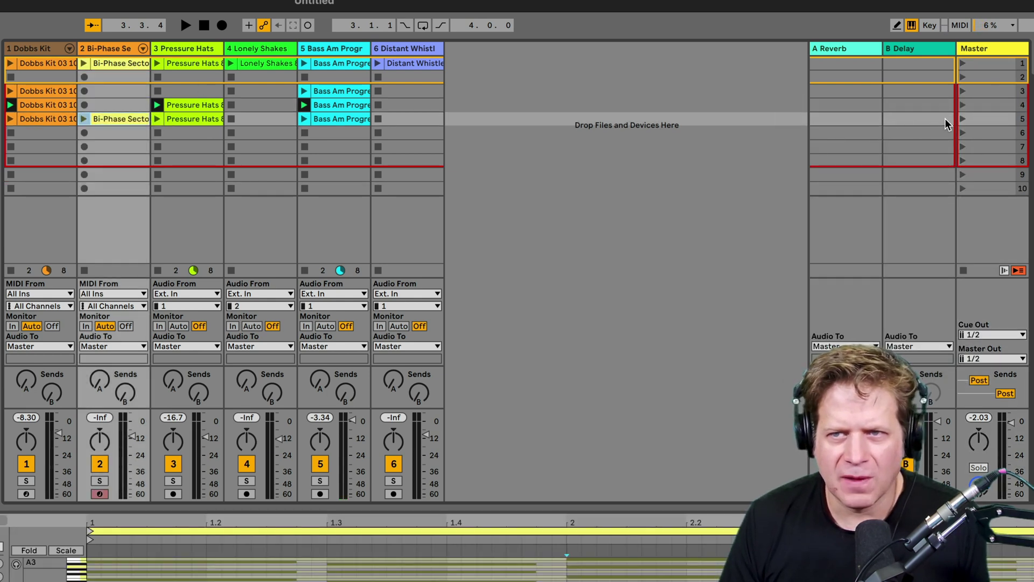
pyautogui.click(963, 119)
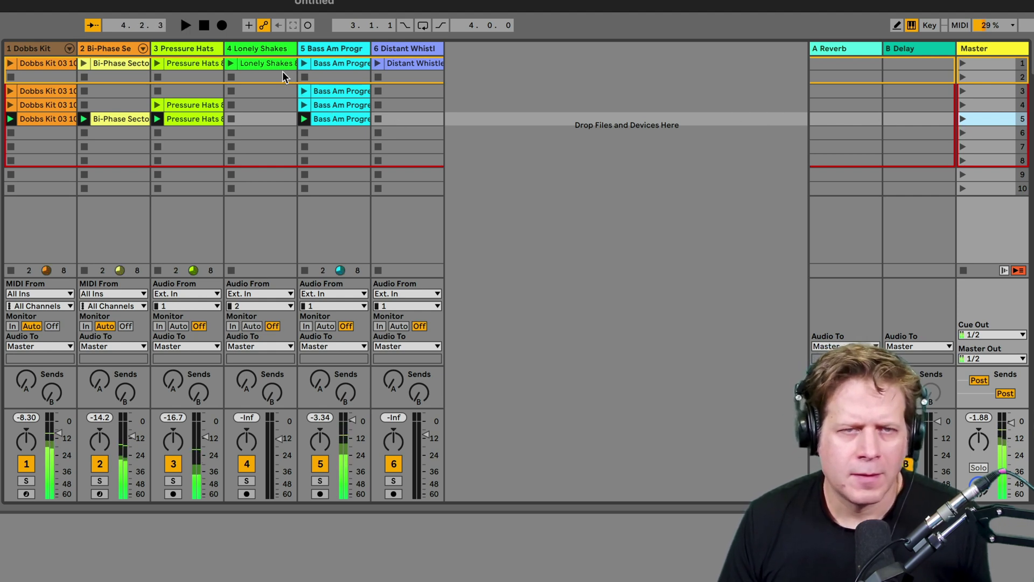
pyautogui.moveTo(277, 63); pyautogui.dragTo(276, 116)
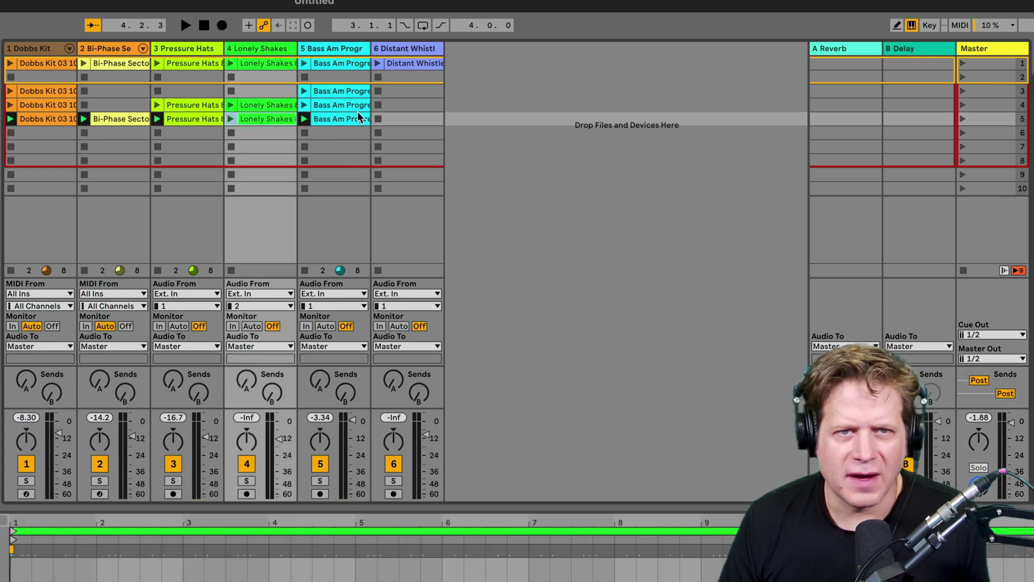
pyautogui.click(963, 119)
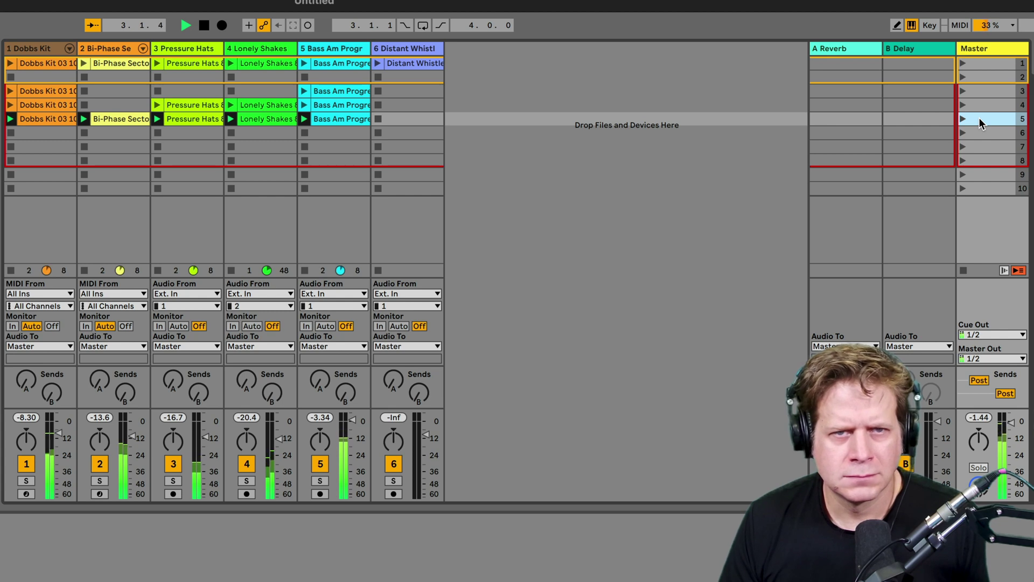
# - Duplicate scene 5 into scene 6, add the Distant Whistle clip, audition it, then stop
pyautogui.rightClick(979, 118)
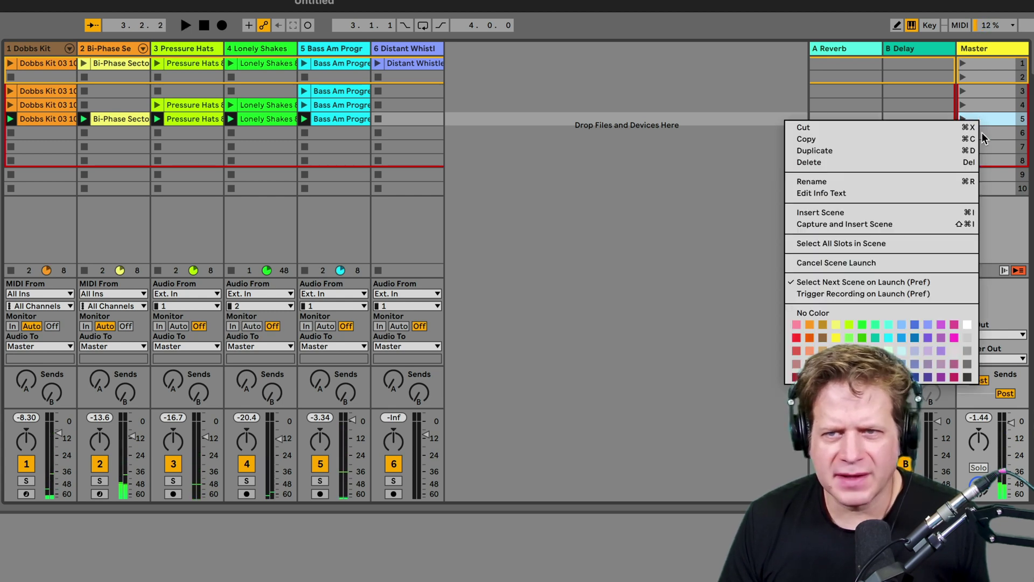
pyautogui.click(913, 151)
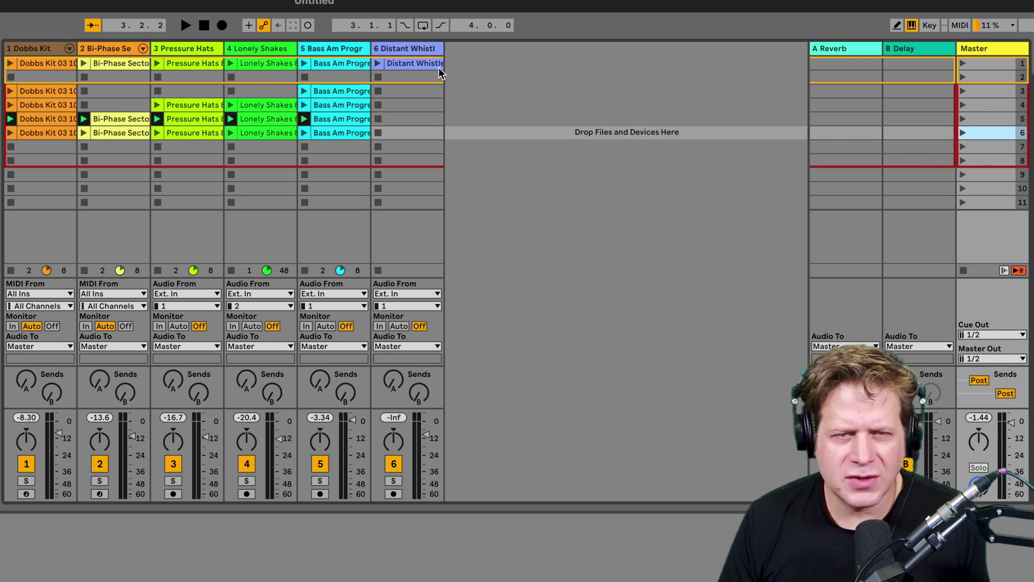
pyautogui.moveTo(419, 63); pyautogui.dragTo(421, 136)
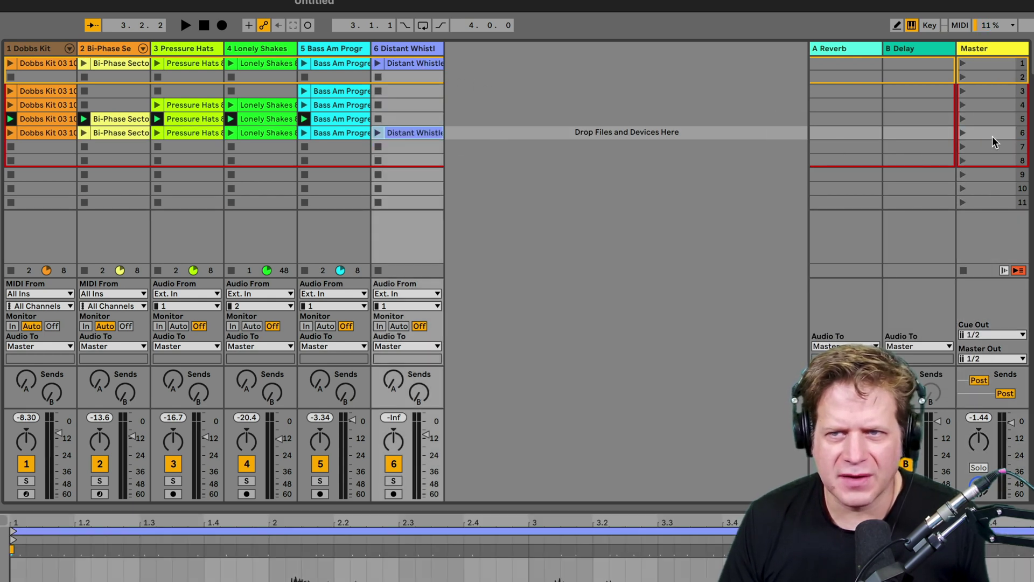
pyautogui.click(962, 133)
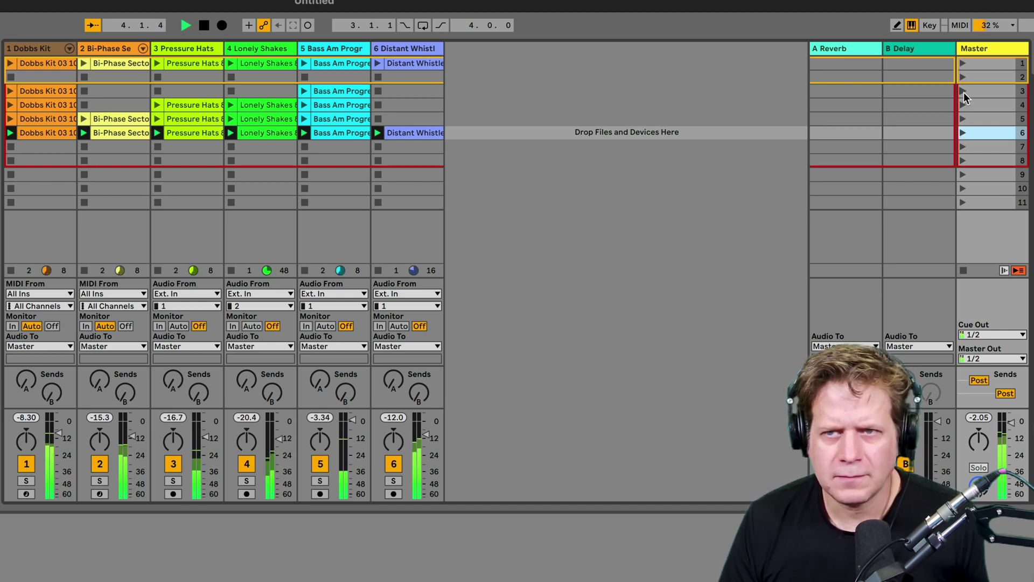
pyautogui.press('space')
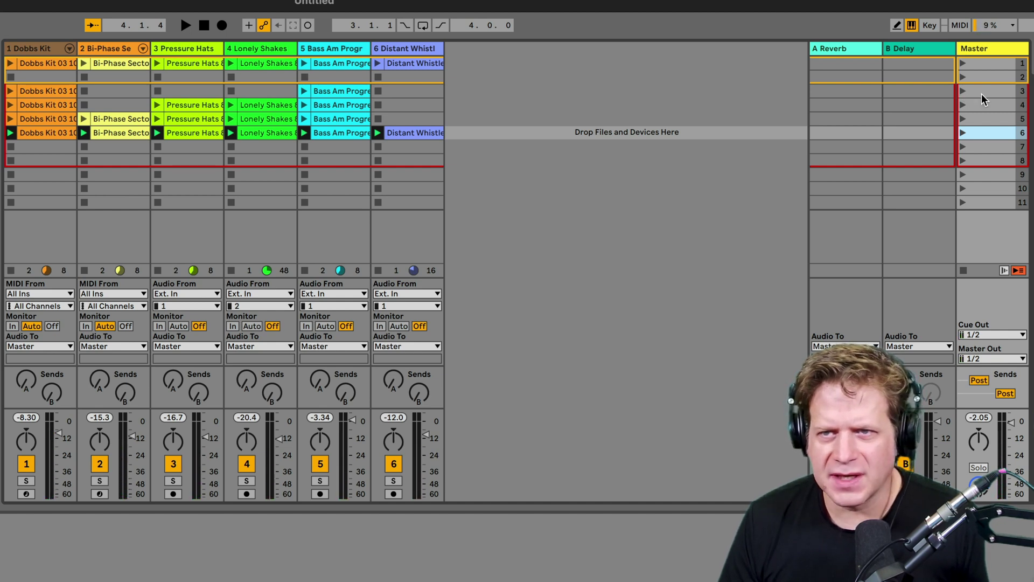
# - Rename scenes 3 and 4 in the Master column to 'A' and 'B'
pyautogui.click(985, 92)
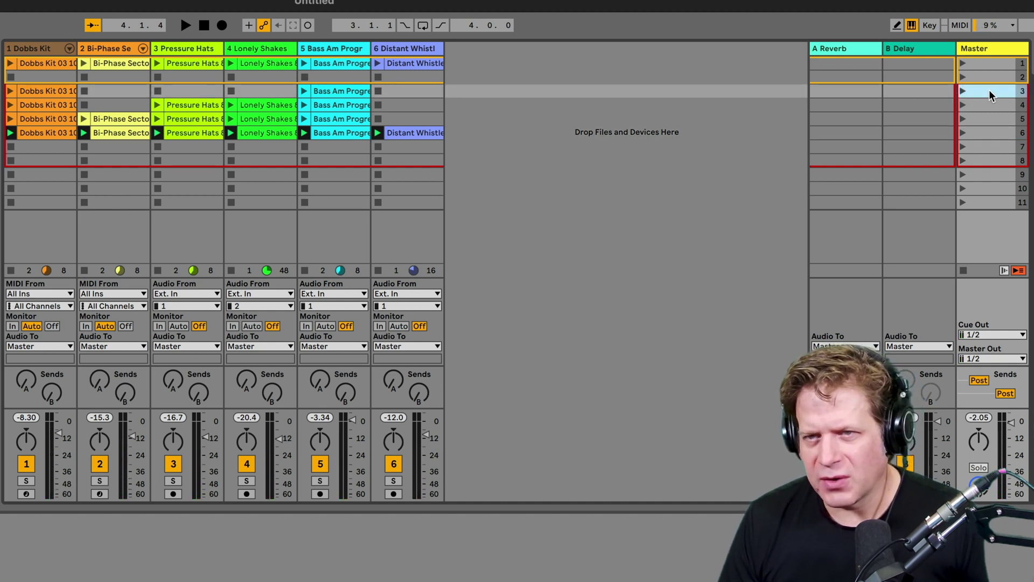
pyautogui.rightClick(990, 94)
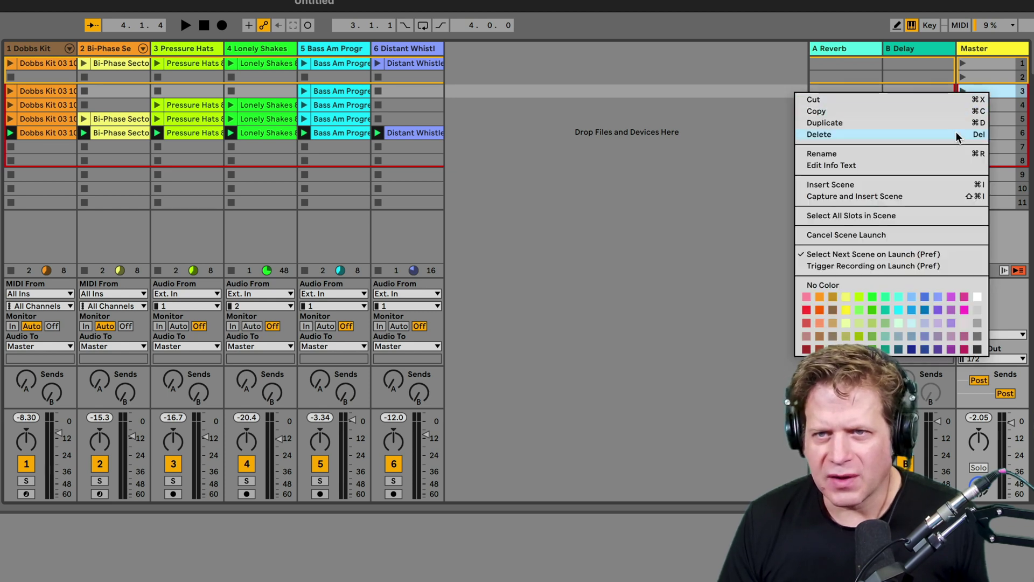
pyautogui.click(952, 154)
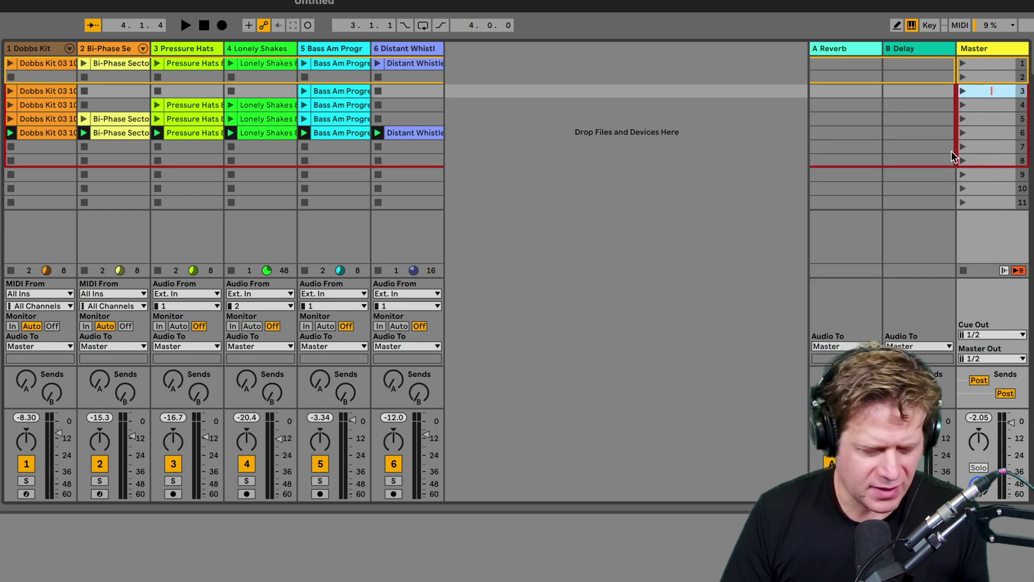
pyautogui.write('A')
pyautogui.press('Return')
pyautogui.rightClick(990, 110)
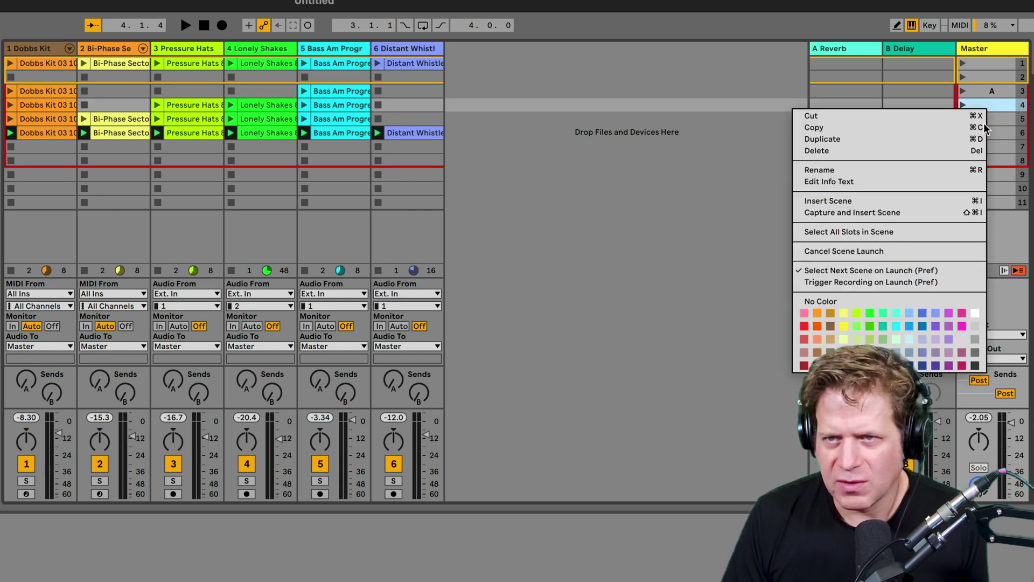
pyautogui.click(933, 170)
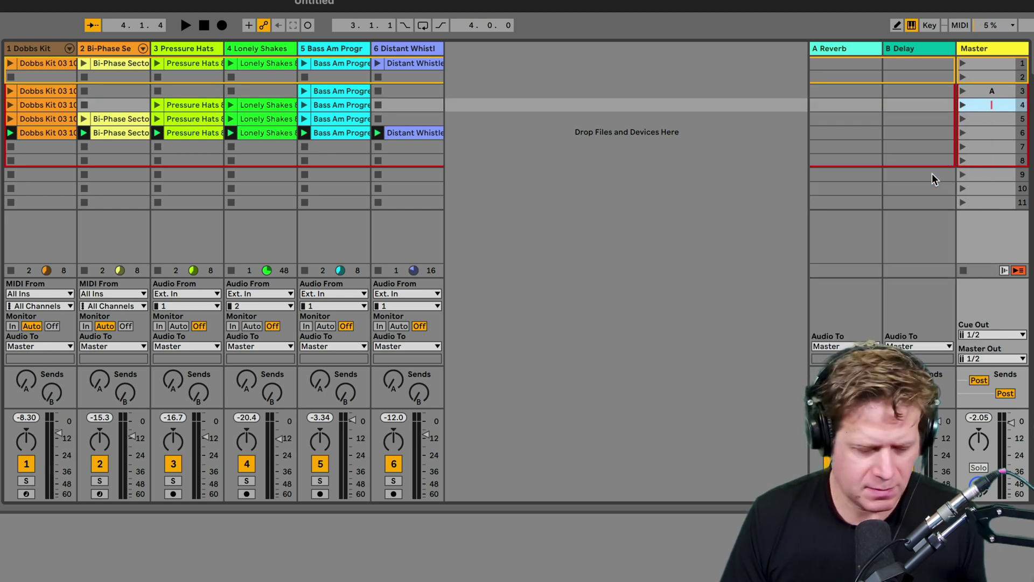
pyautogui.write('B')
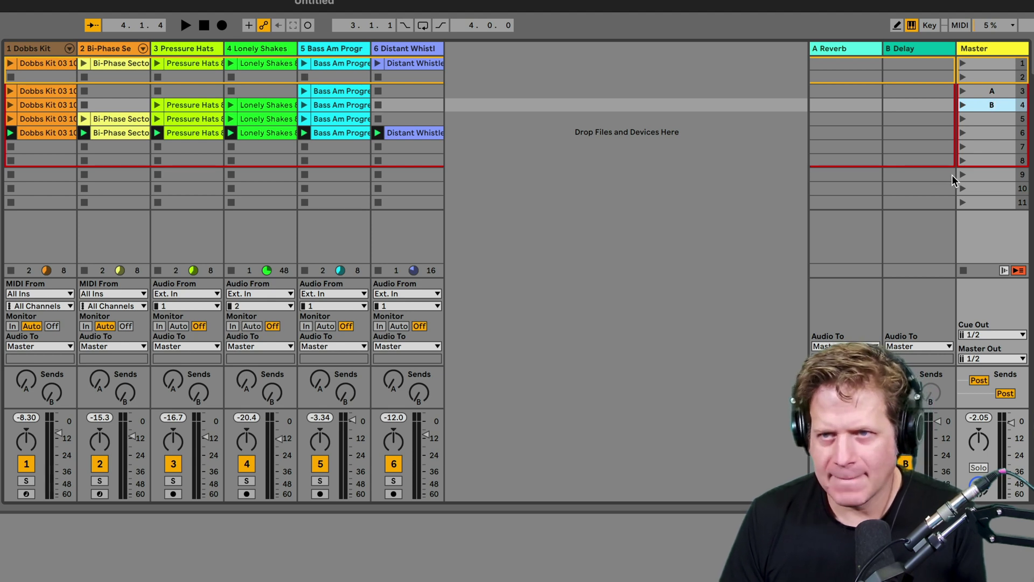
# - Rename scenes 5 and 6 to 'C' and 'D'
pyautogui.rightClick(986, 120)
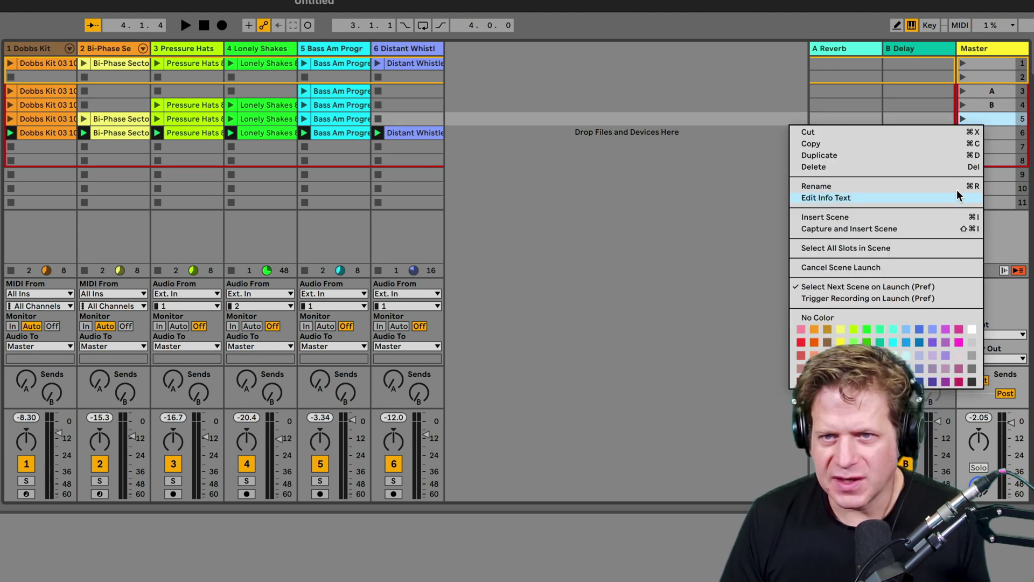
pyautogui.click(817, 186)
pyautogui.write('C')
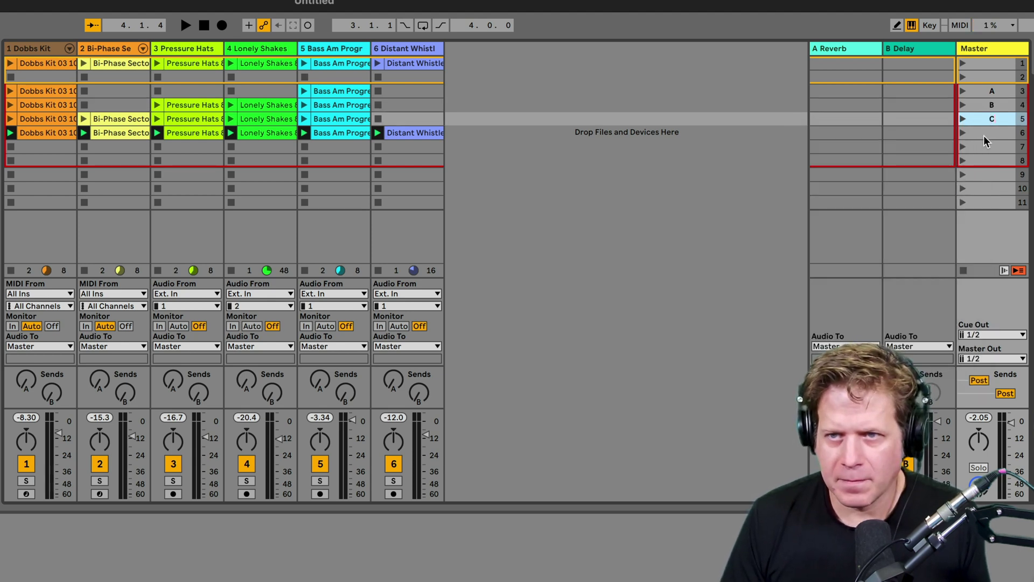
pyautogui.rightClick(985, 133)
pyautogui.click(964, 201)
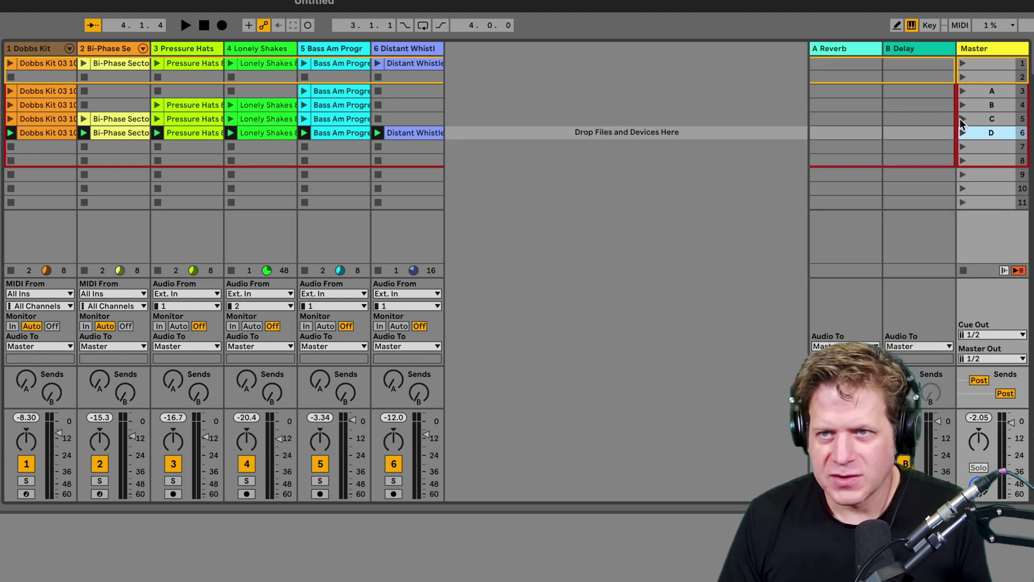
# - Launch scenes A, B, C and D in succession, ending with all six loops playing
pyautogui.click(963, 91)
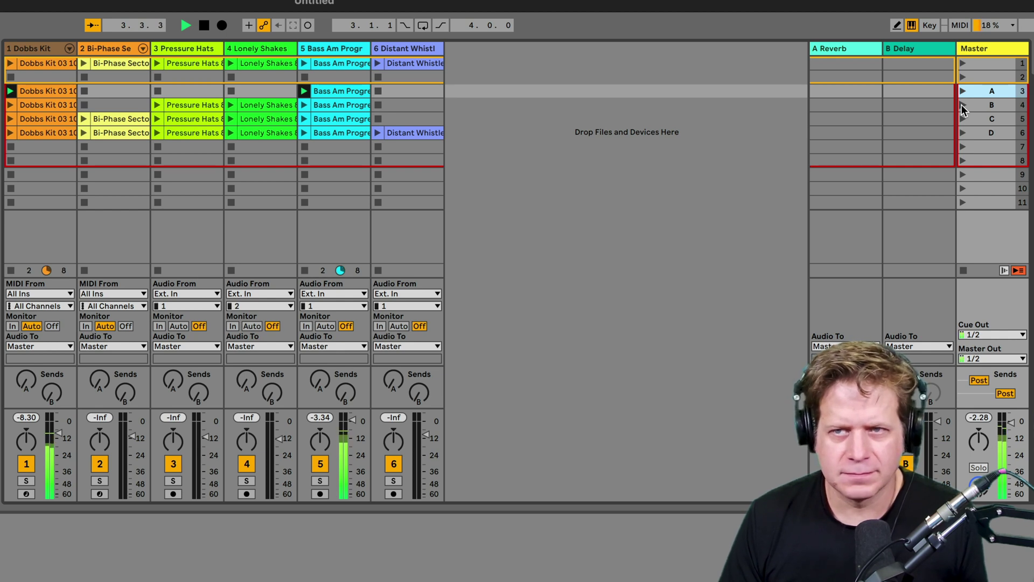
pyautogui.click(963, 106)
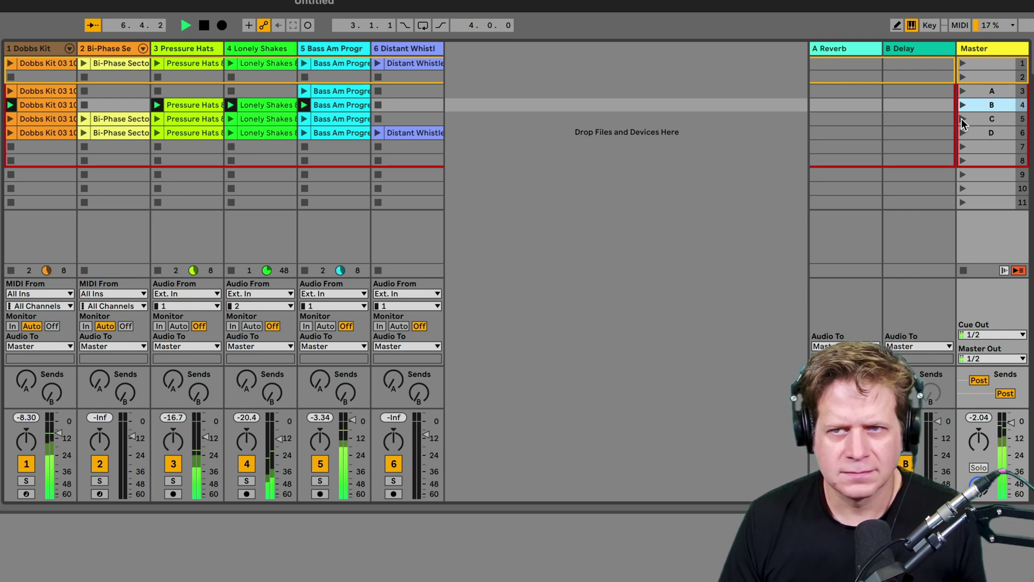
pyautogui.click(962, 118)
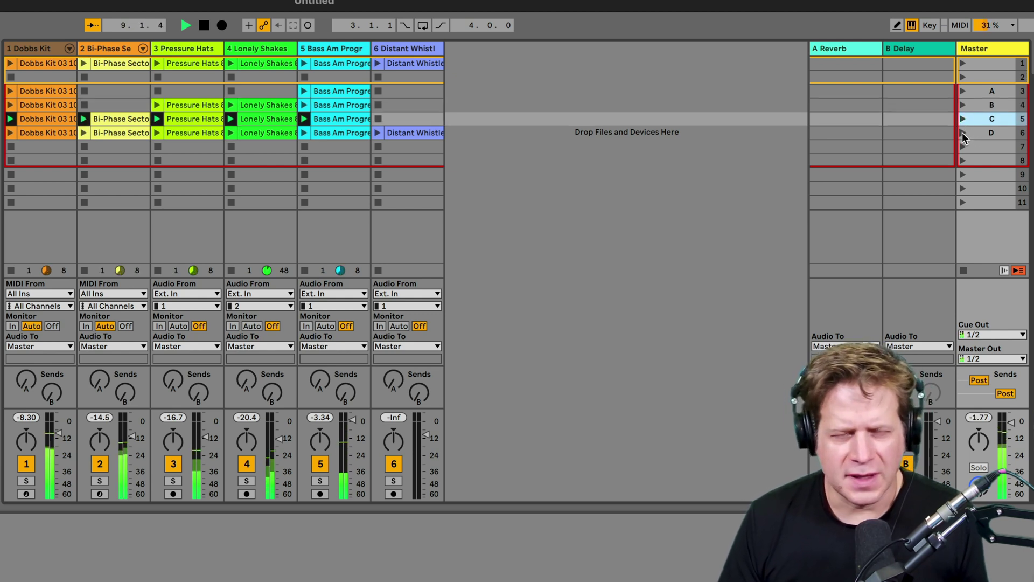
pyautogui.click(962, 131)
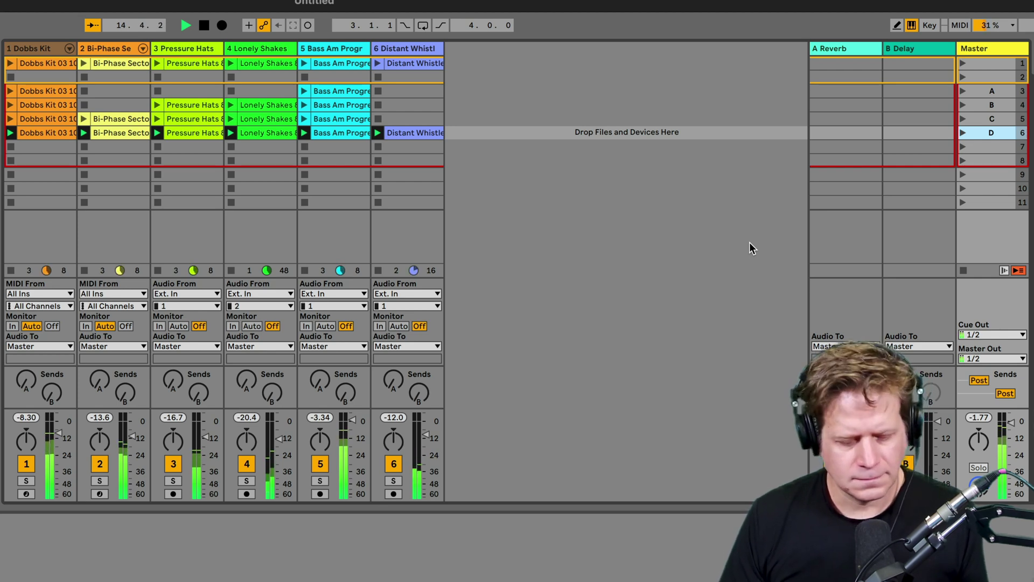
# - Stop the transport with Space after scene D's full six-loop build
pyautogui.press('space')
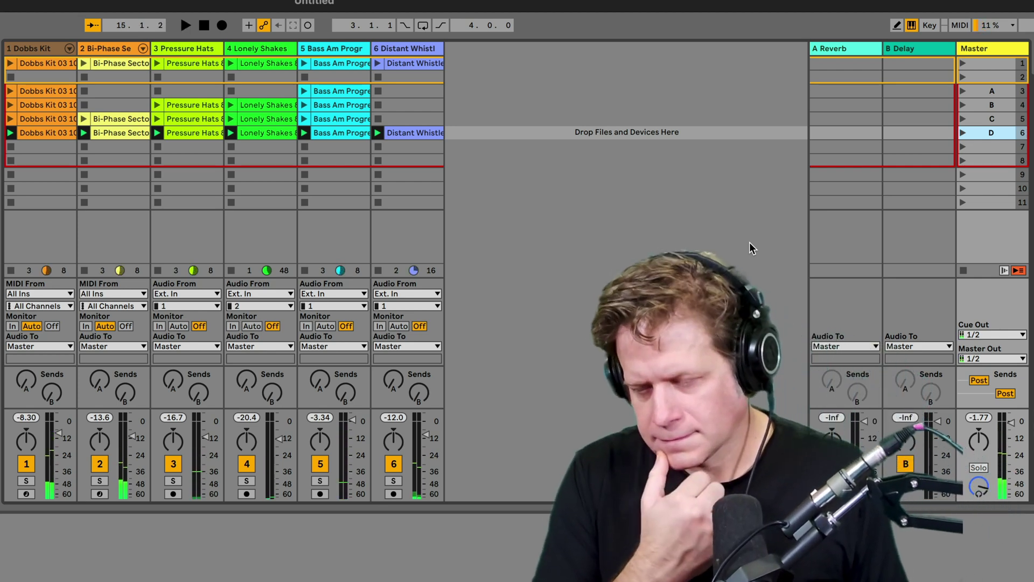